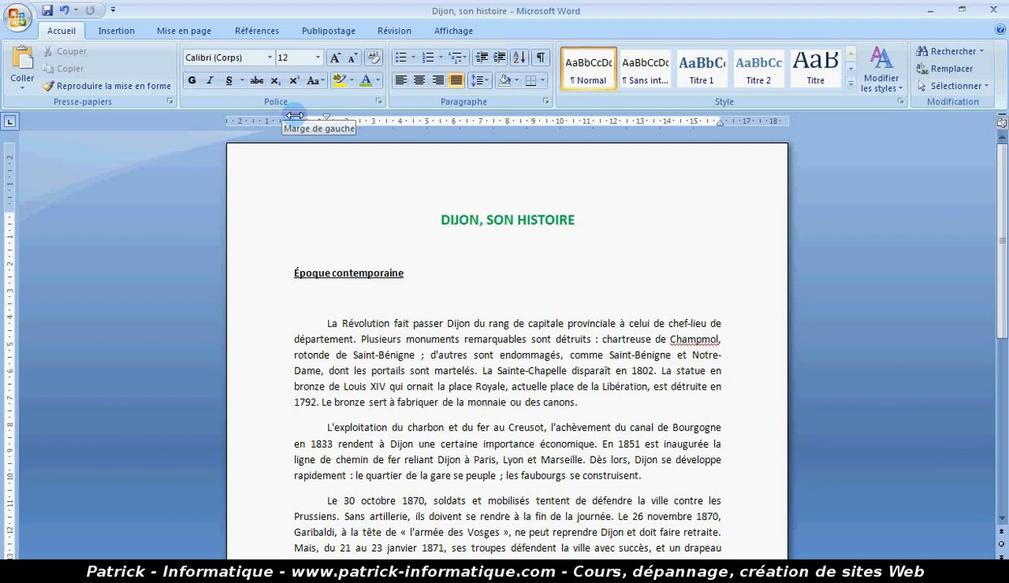
# Move the first body paragraph's left margin outward on the ruler, and bring it back to its original position.
pyautogui.moveTo(294, 115); pyautogui.dragTo(260, 114)
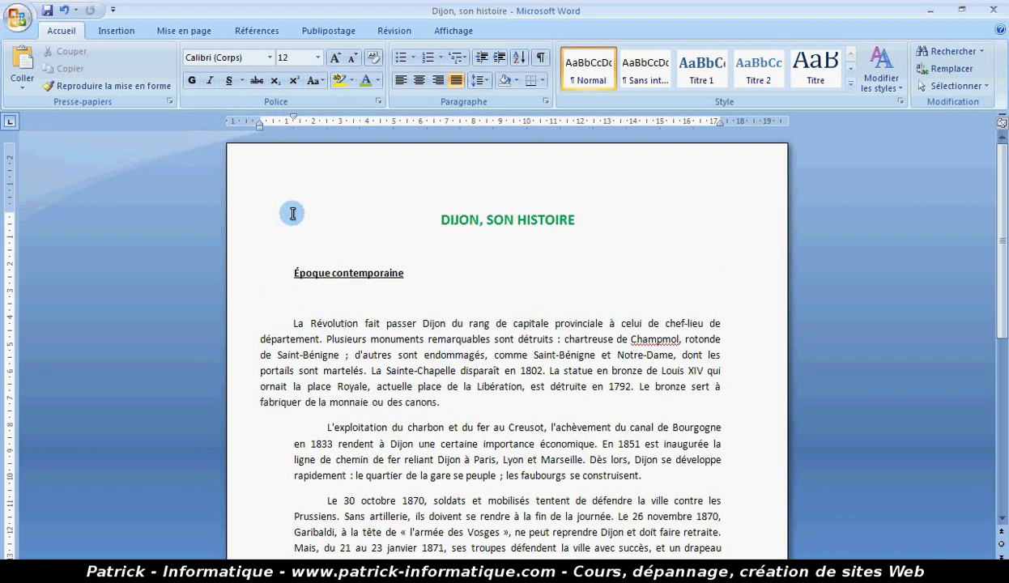
pyautogui.moveTo(257, 114); pyautogui.dragTo(294, 112)
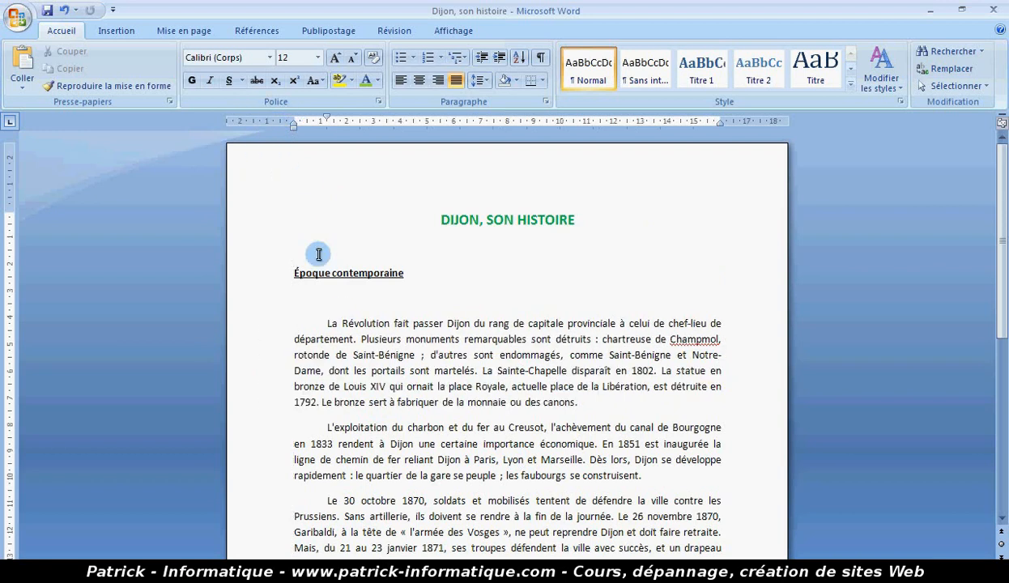
# Select the whole document text, move its left margin outward on the ruler, and return it to its original position.
pyautogui.moveTo(339, 210); pyautogui.dragTo(629, 545)
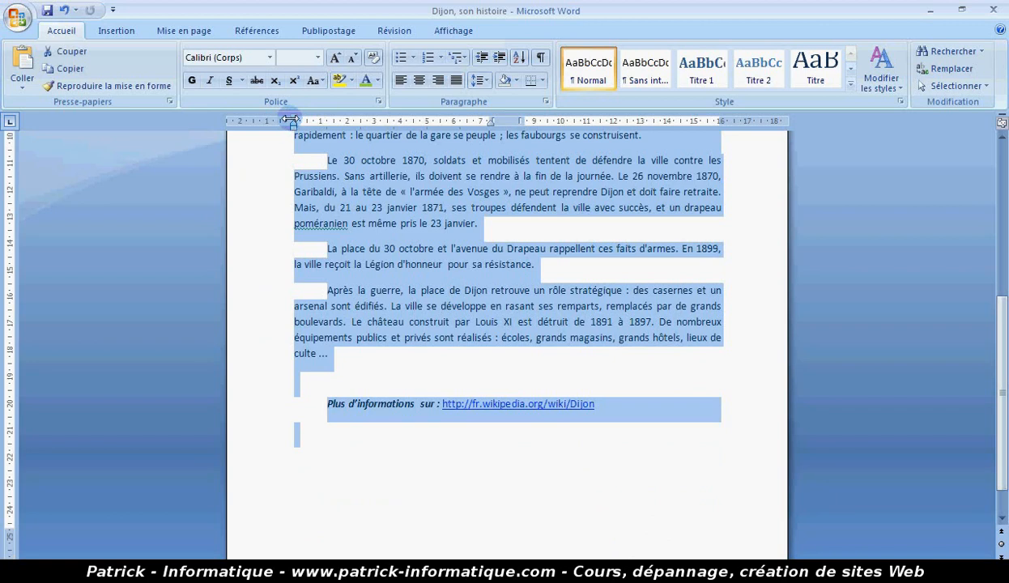
pyautogui.moveTo(289, 120); pyautogui.dragTo(254, 120)
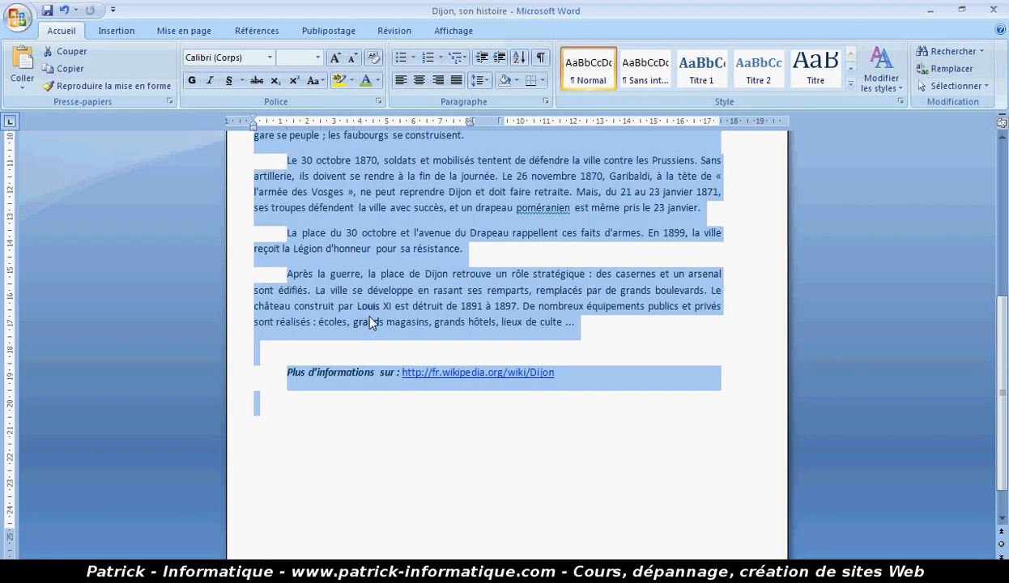
pyautogui.scroll(6, 373, 320)
pyautogui.scroll(1, 379, 327)
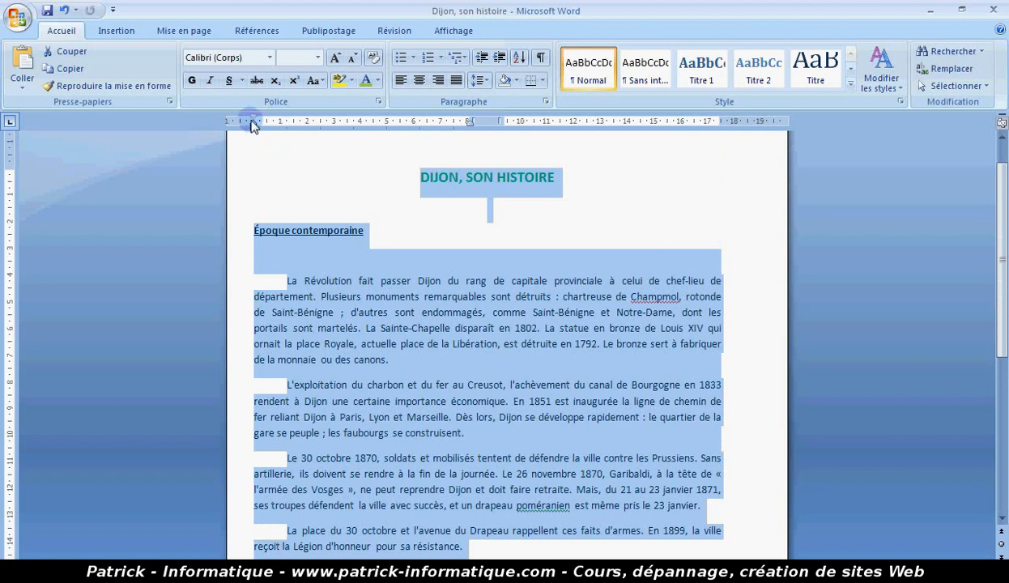
pyautogui.moveTo(251, 123); pyautogui.dragTo(294, 121)
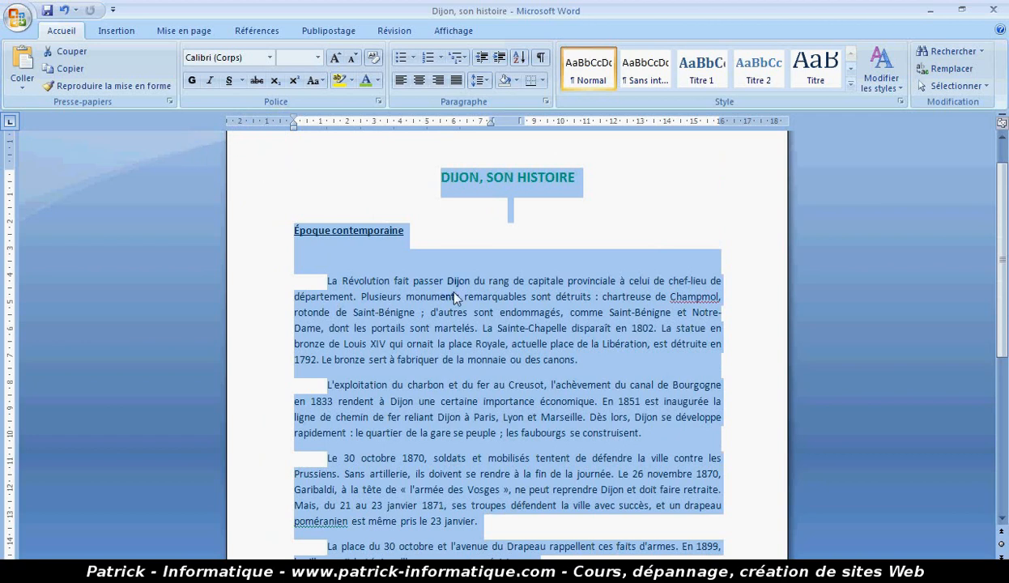
pyautogui.click(456, 331)
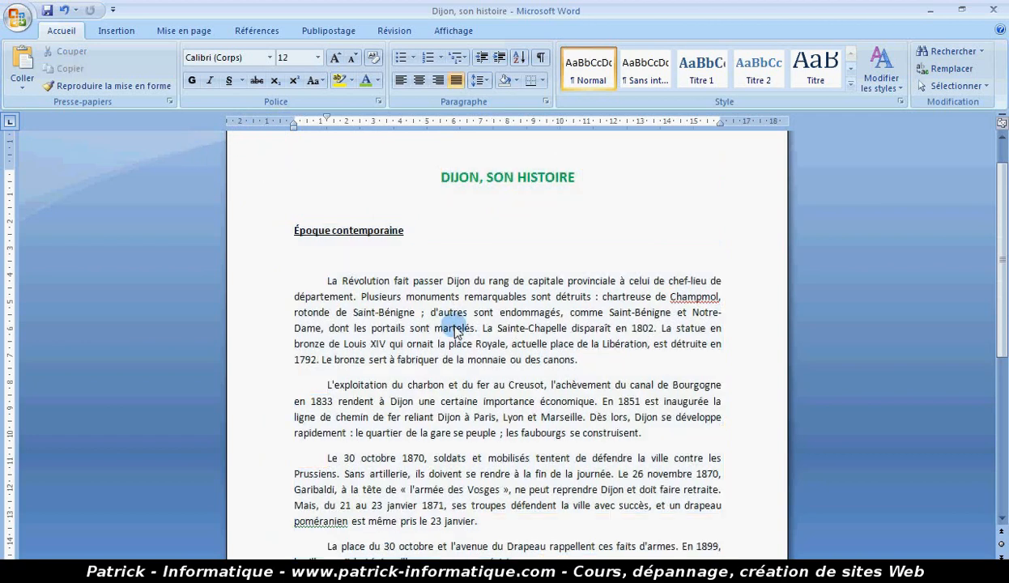
# Apply the Étroites margin preset with the cursor in the first body paragraph, and switch back to Normales.
pyautogui.click(193, 32)
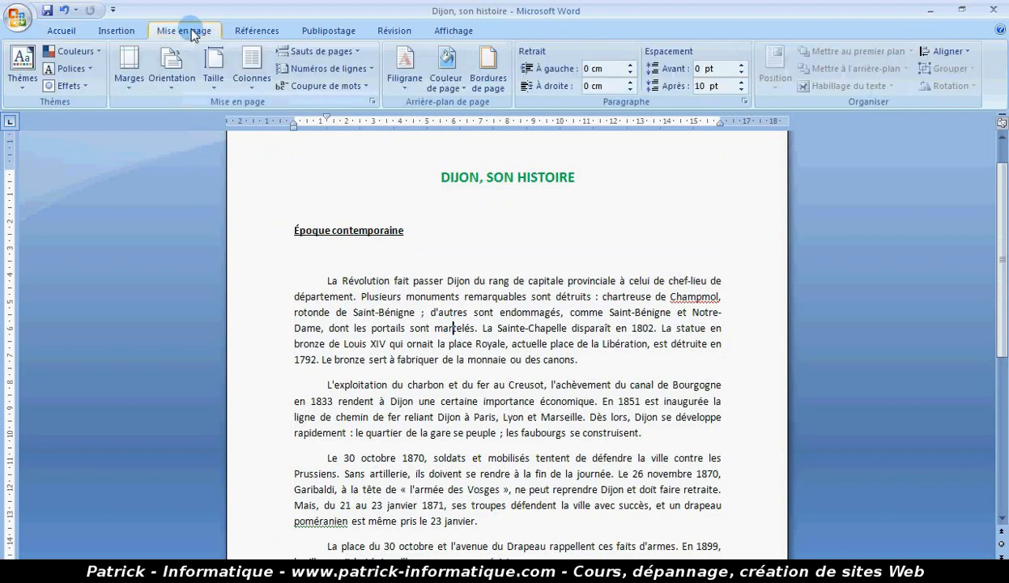
pyautogui.click(131, 77)
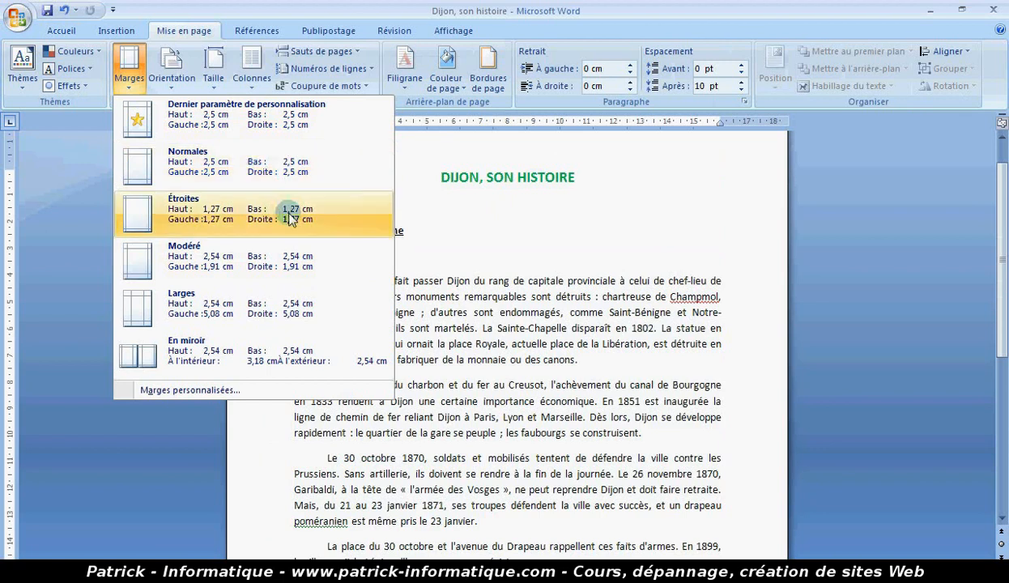
pyautogui.click(263, 223)
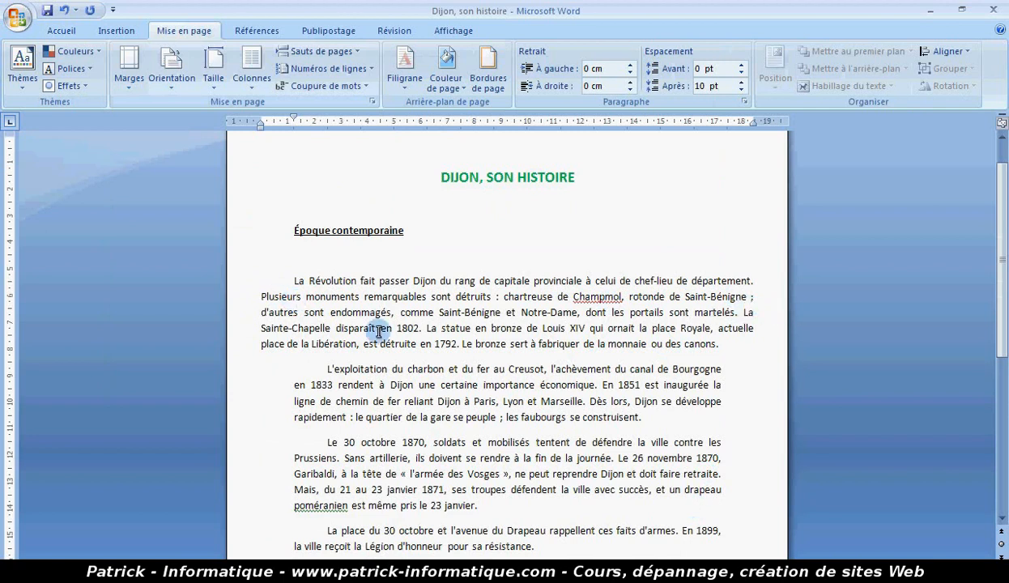
pyautogui.click(129, 68)
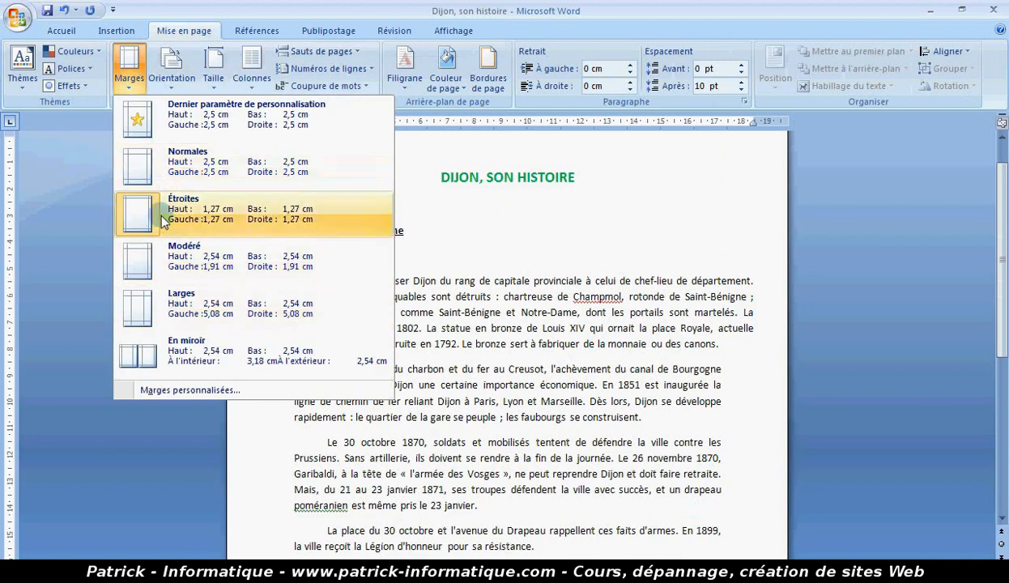
pyautogui.click(162, 180)
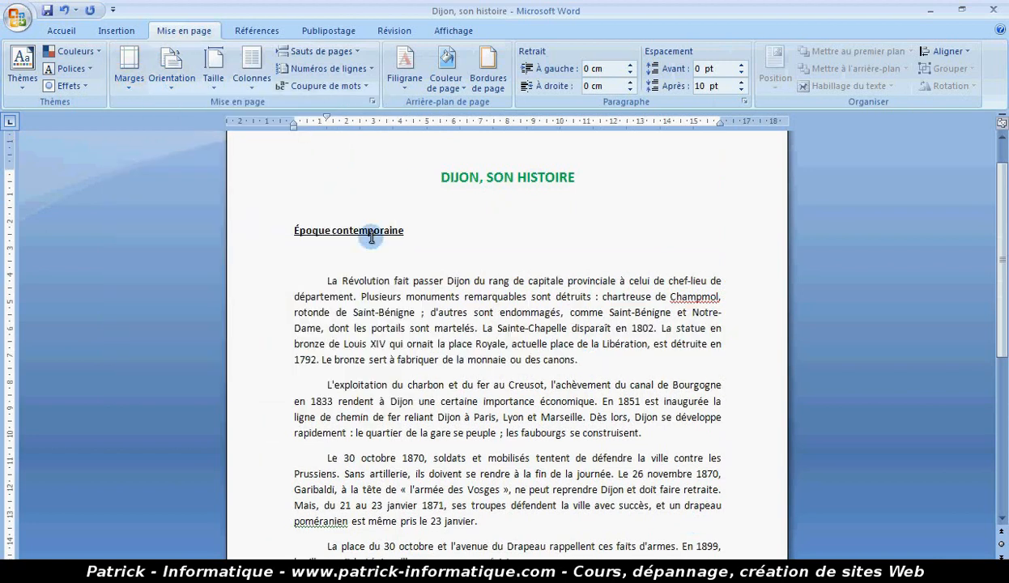
# Select the whole document text, apply the Étroites margin preset to it, and restore the Normales preset.
pyautogui.moveTo(293, 180); pyautogui.dragTo(489, 559)
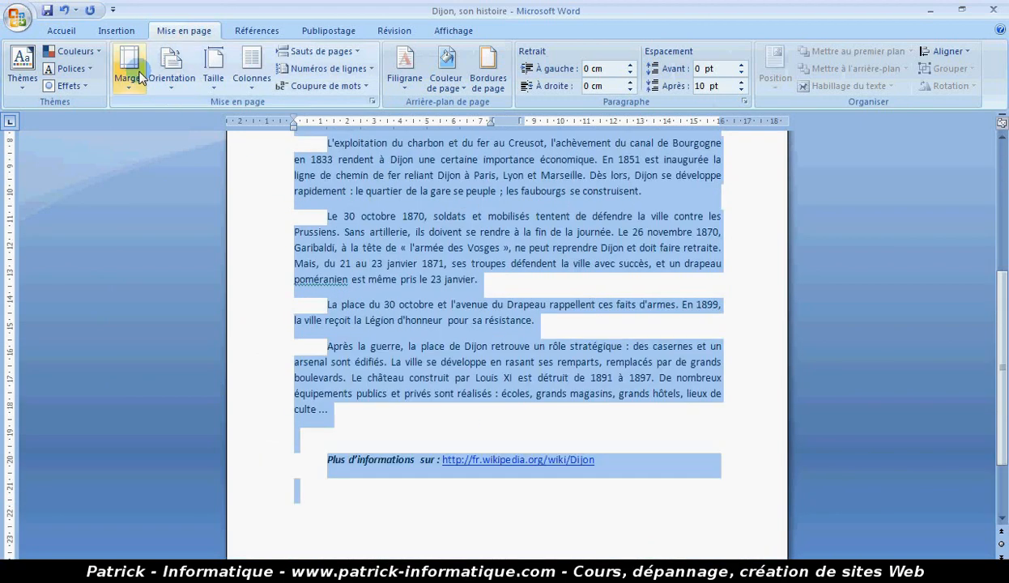
pyautogui.click(130, 73)
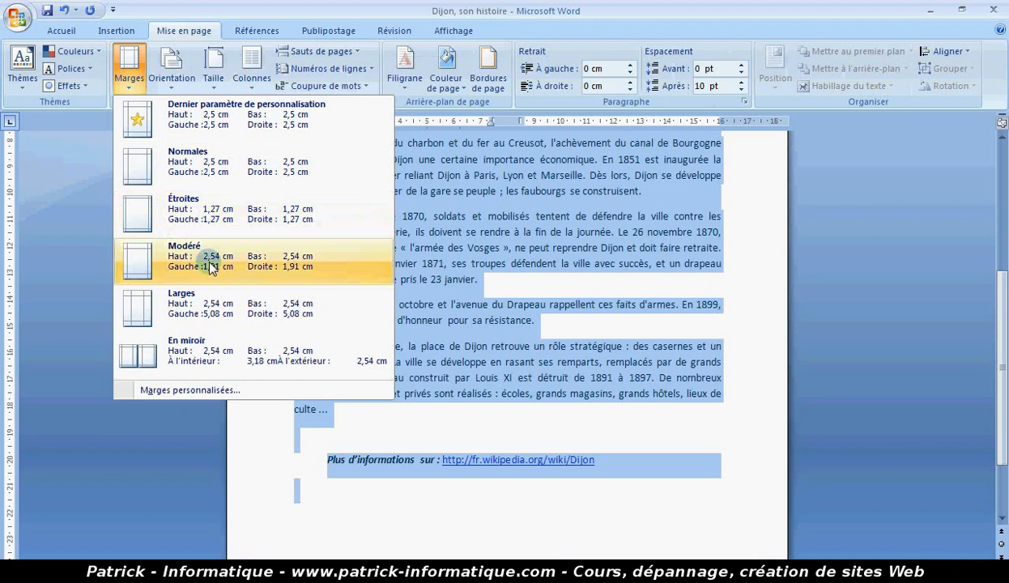
pyautogui.click(207, 219)
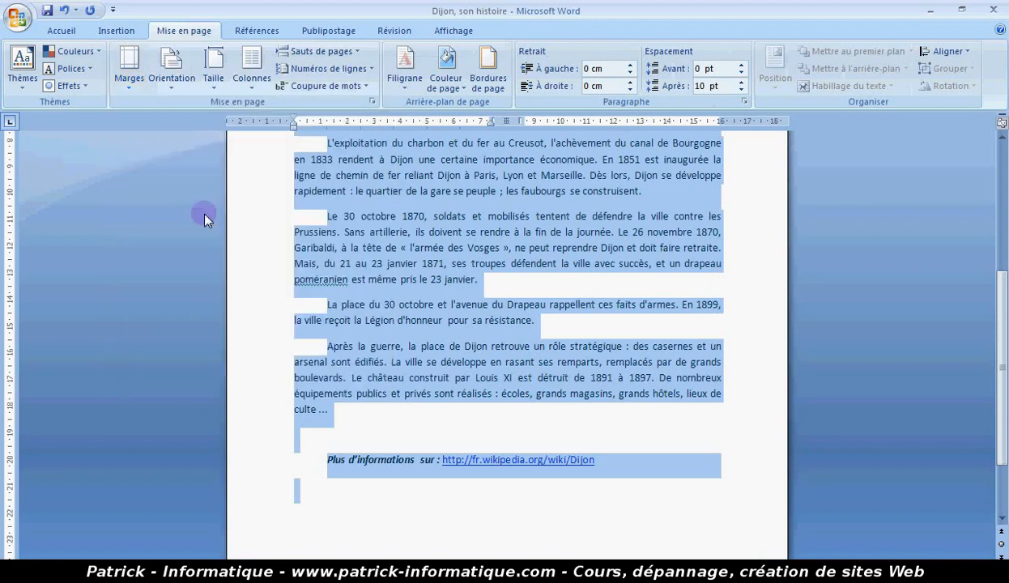
pyautogui.scroll(5, 202, 219)
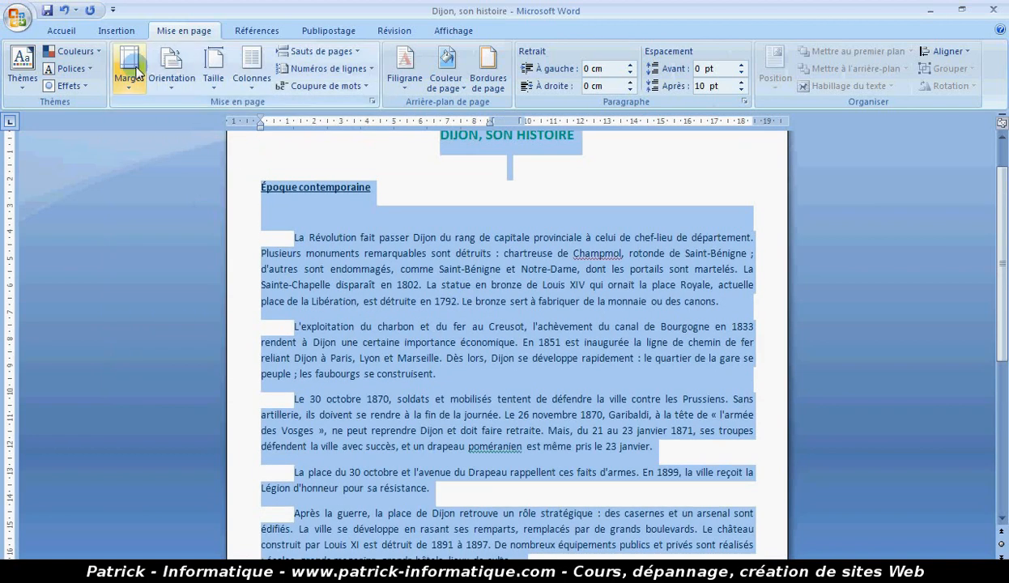
pyautogui.click(131, 73)
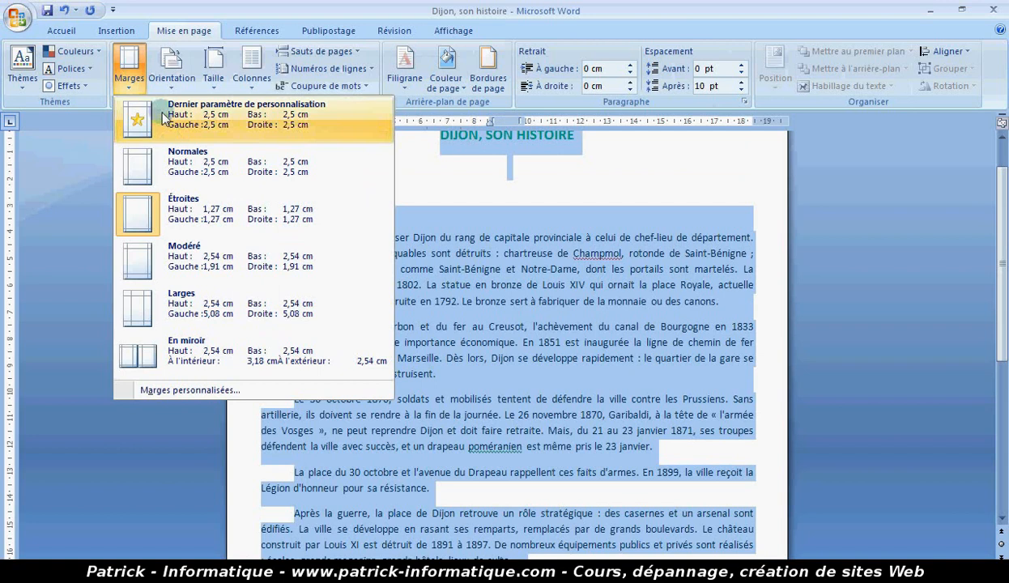
pyautogui.click(172, 162)
pyautogui.click(401, 248)
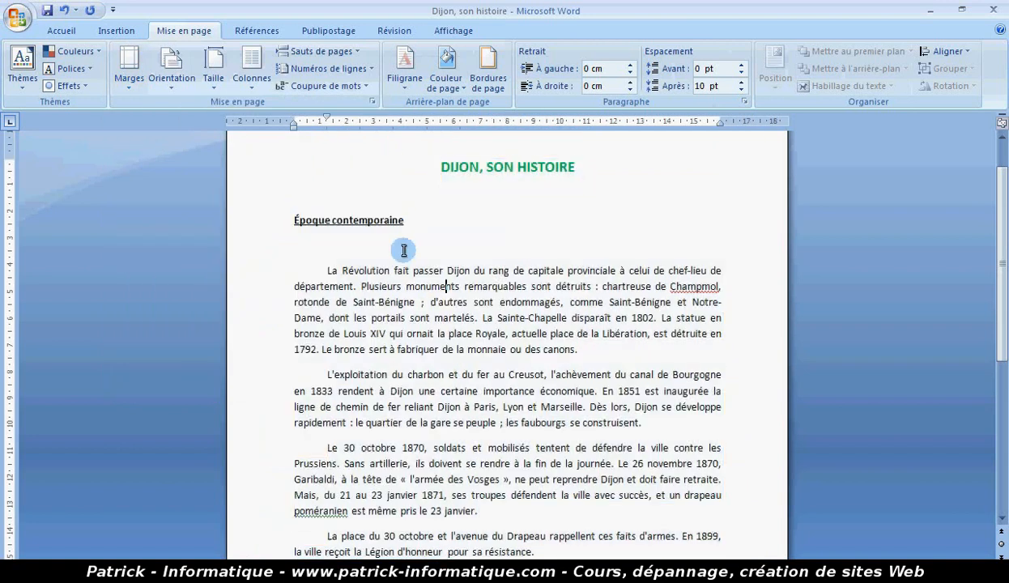
# Set custom page margins of 1 cm top, 1,5 cm left, 2,2 cm bottom and 3,7 cm right.
pyautogui.click(130, 71)
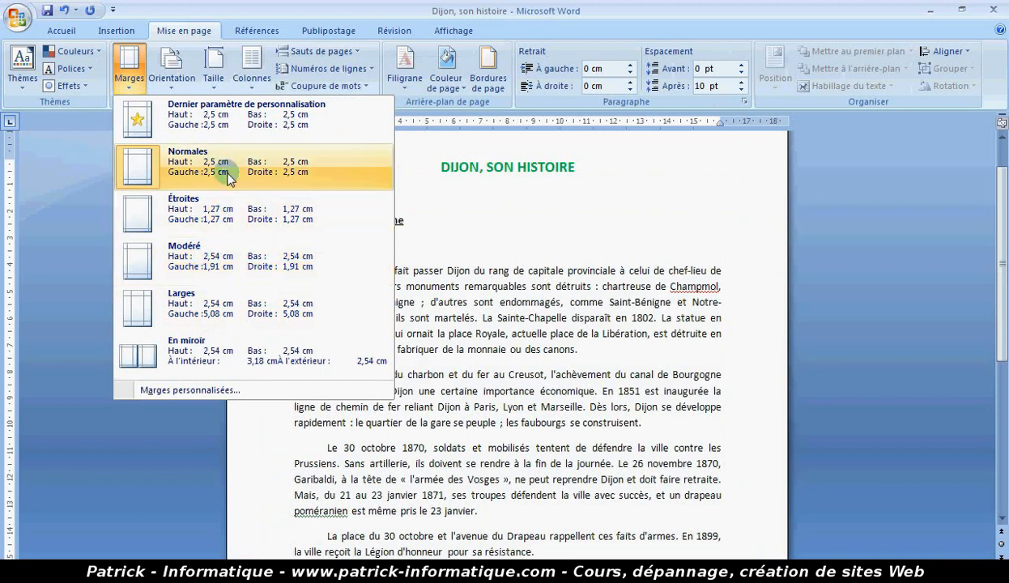
pyautogui.click(167, 391)
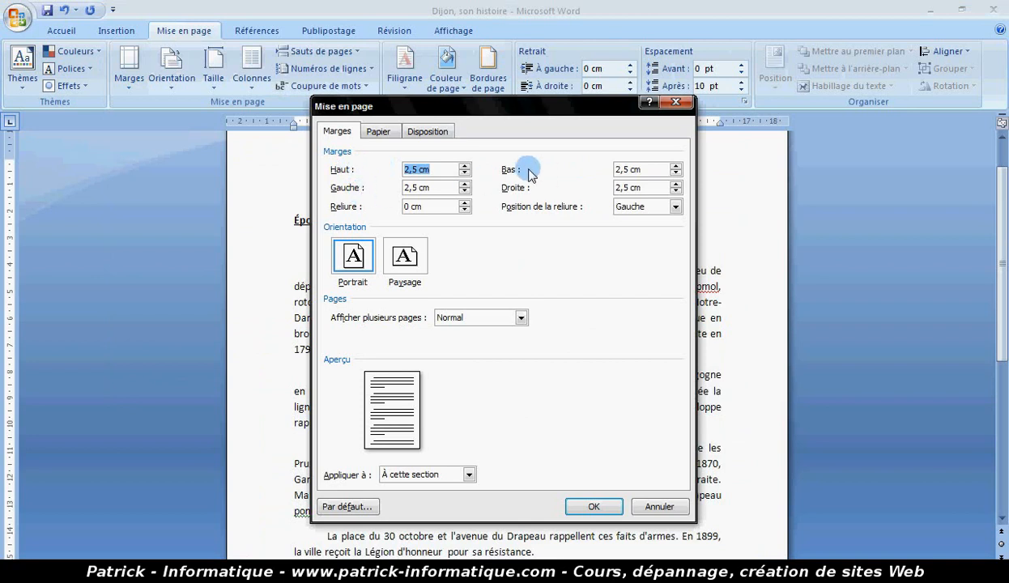
pyautogui.click(465, 173)
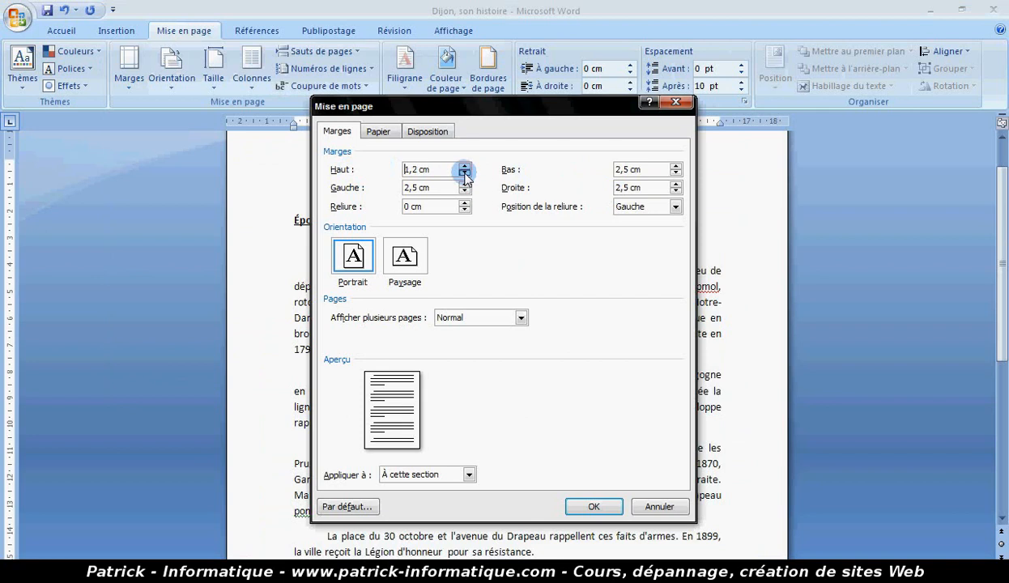
pyautogui.click(465, 191)
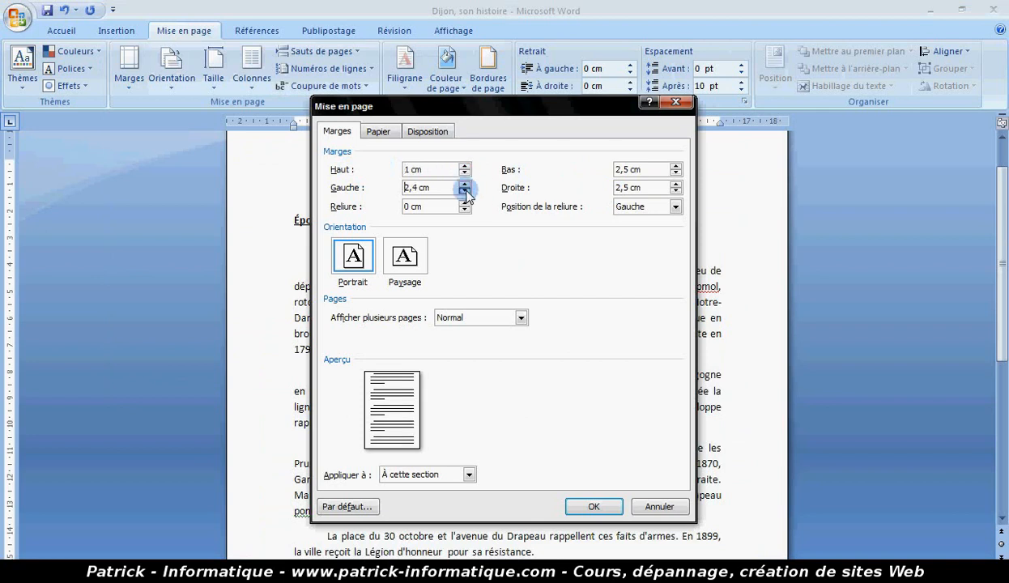
pyautogui.click(677, 183)
pyautogui.click(676, 183)
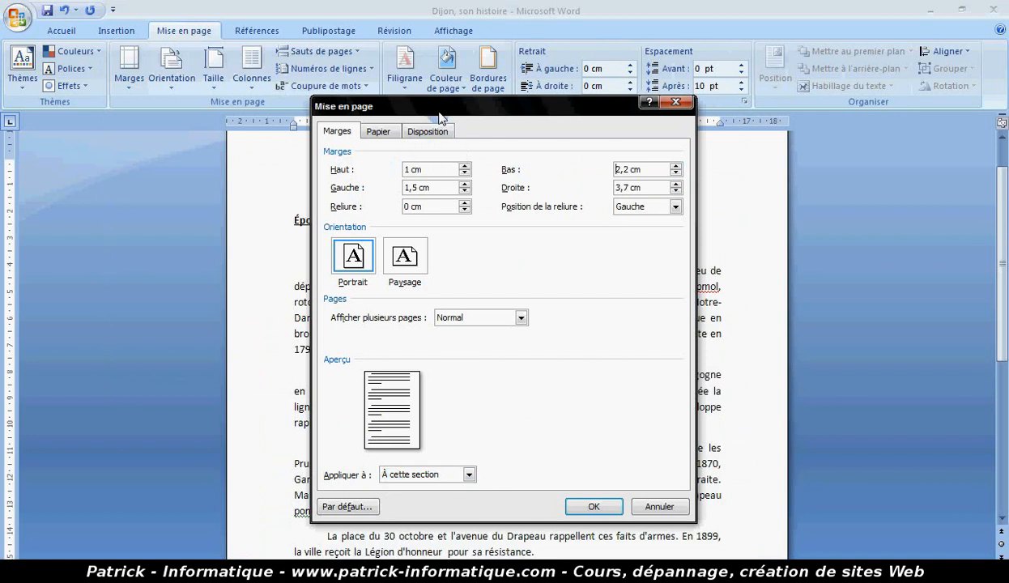
# Apply the custom margins to the whole document (À tout le document) and check the resulting page layout.
pyautogui.moveTo(439, 117); pyautogui.dragTo(735, 240)
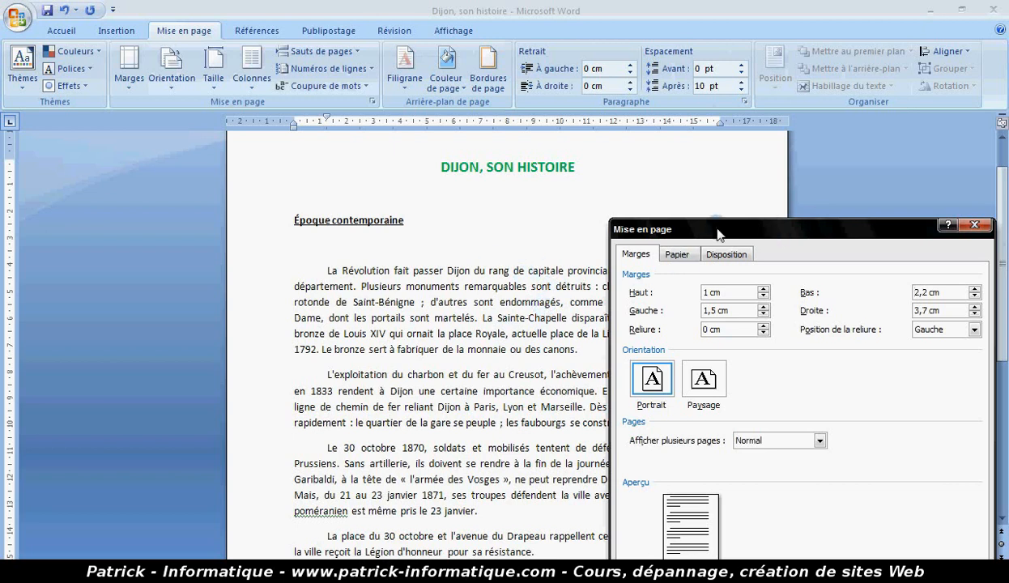
pyautogui.moveTo(711, 227); pyautogui.dragTo(460, 132)
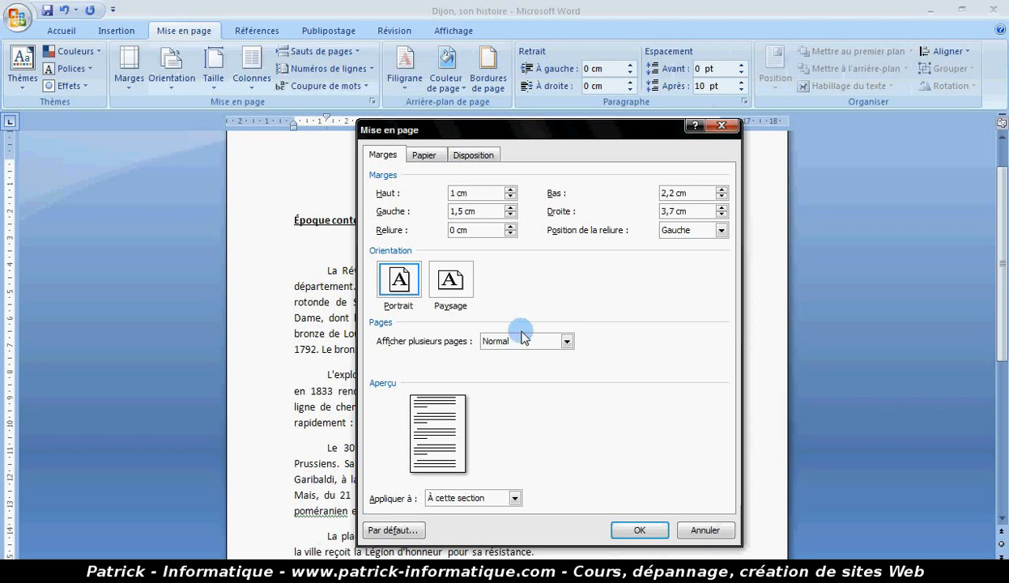
pyautogui.click(516, 499)
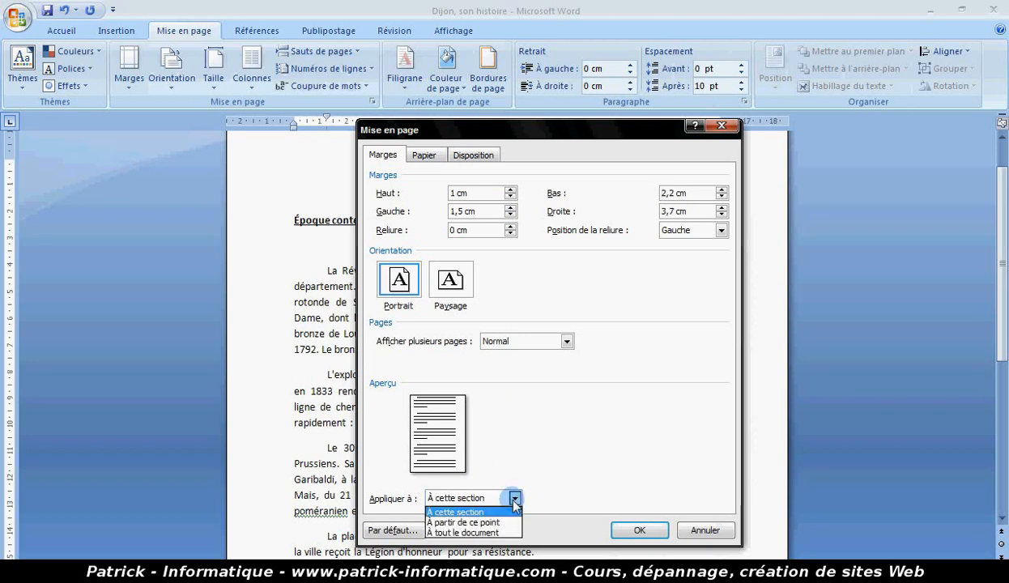
pyautogui.click(459, 534)
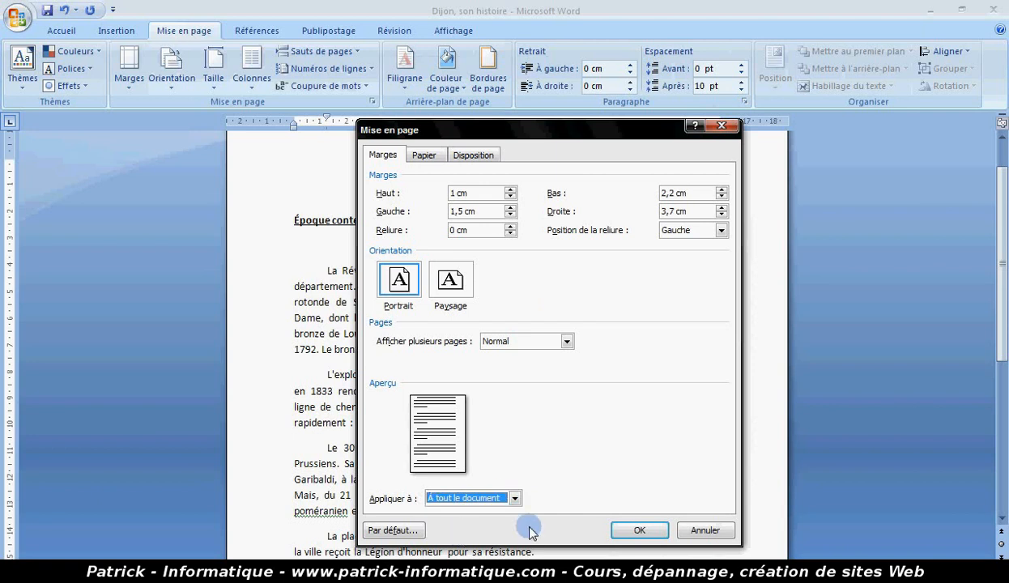
pyautogui.click(639, 531)
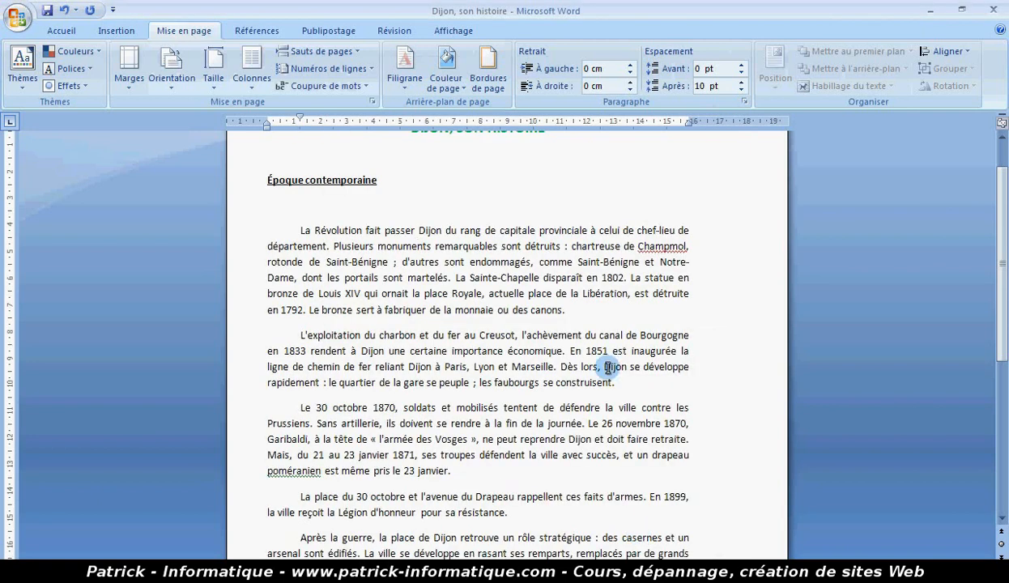
pyautogui.scroll(1, 603, 289)
pyautogui.scroll(-2, 639, 435)
pyautogui.scroll(-3, 639, 435)
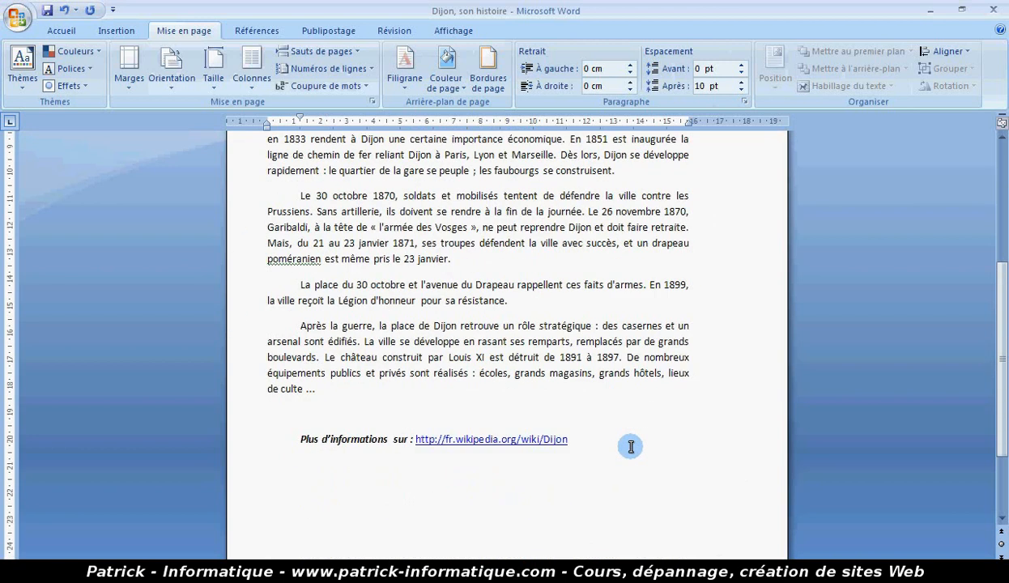
pyautogui.scroll(5, 630, 446)
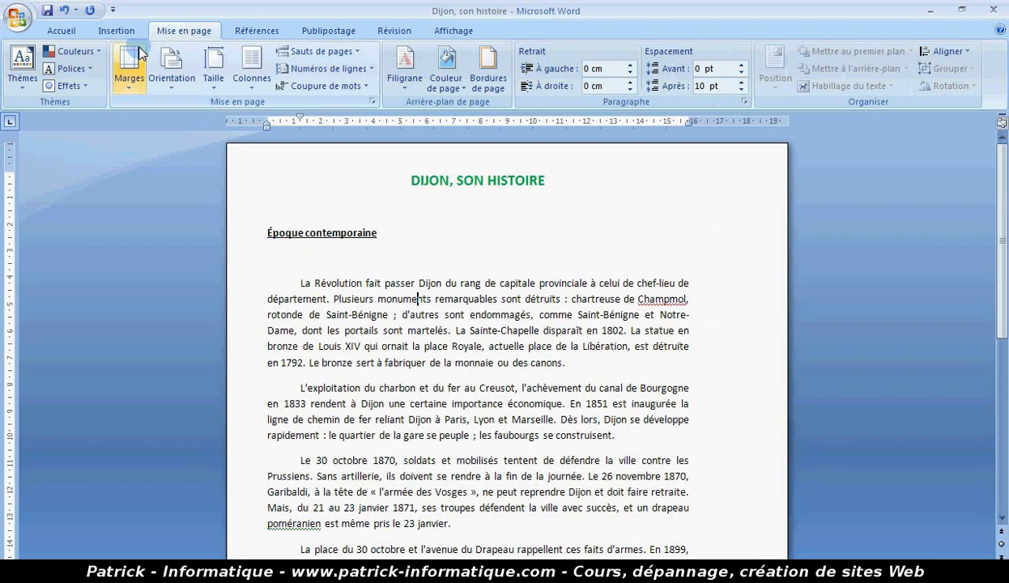
# Set a custom gutter (Reliure) of 2,1 cm positioned at Gauche, apply it to the current section and check the page layout.
pyautogui.click(129, 68)
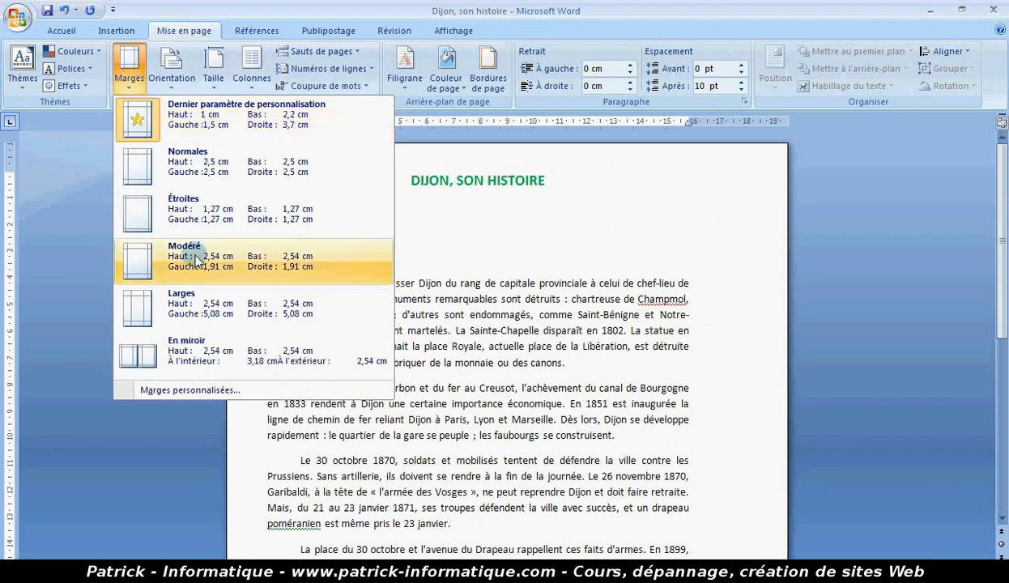
pyautogui.click(212, 397)
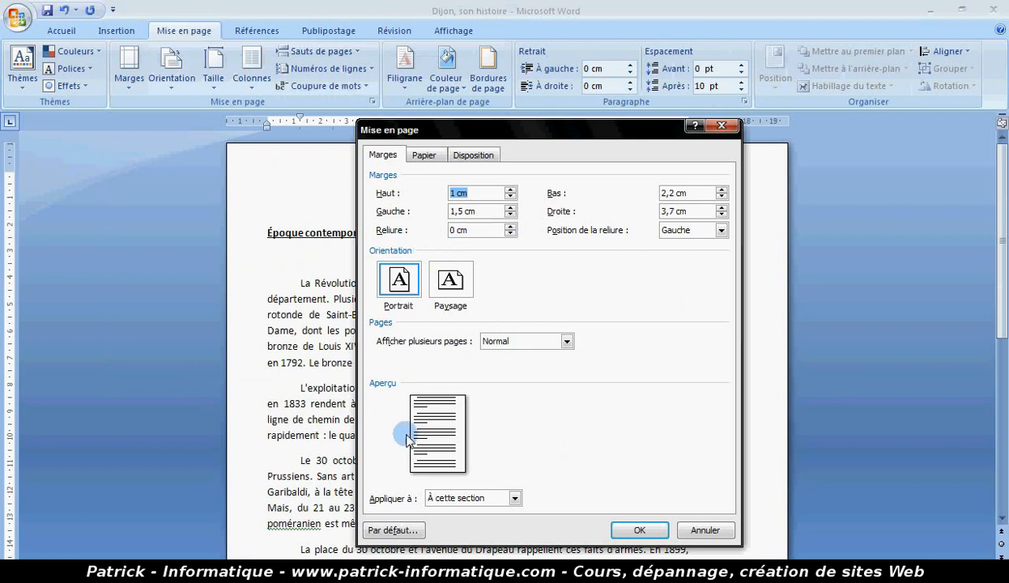
pyautogui.click(510, 226)
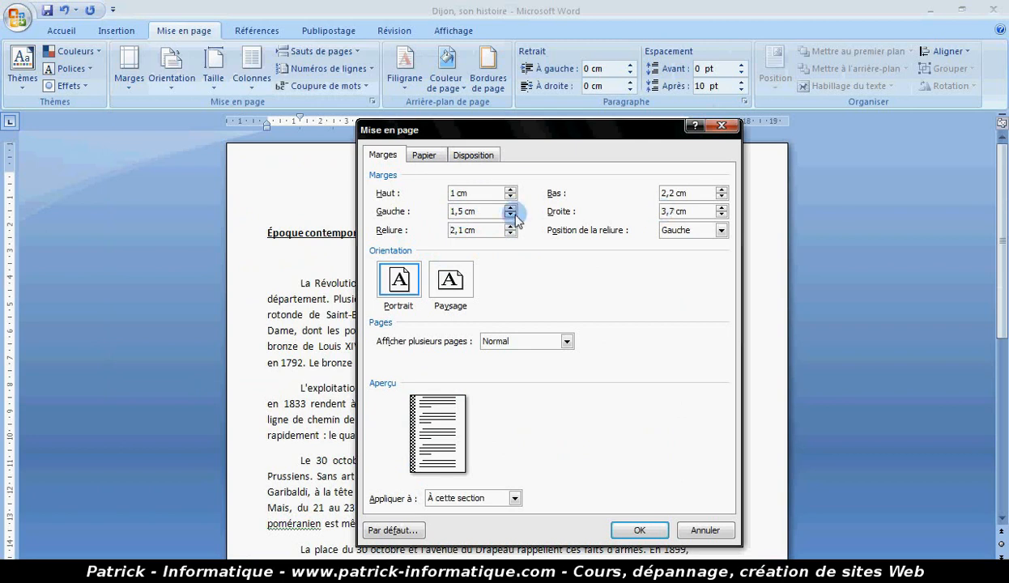
pyautogui.click(702, 232)
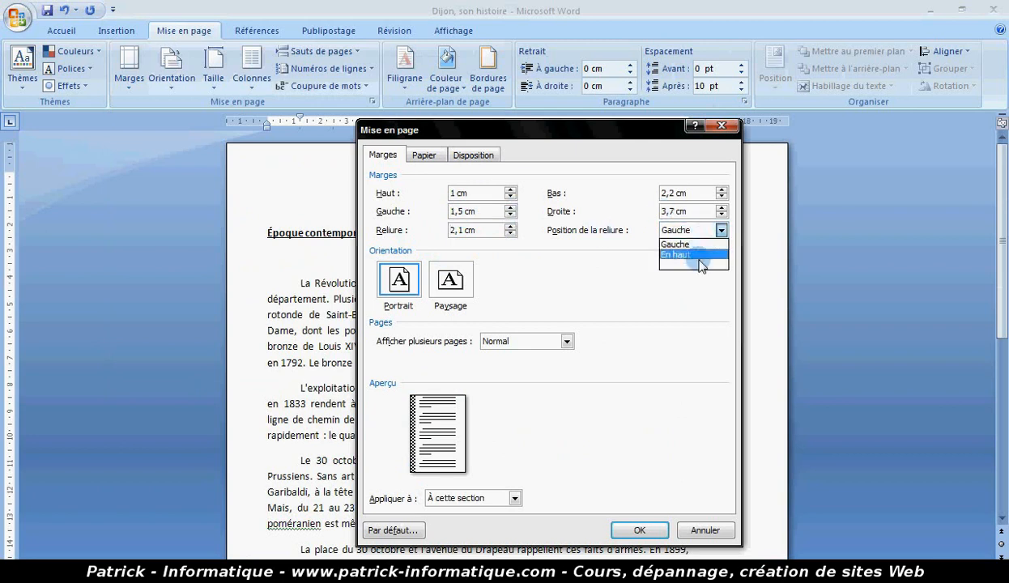
pyautogui.click(648, 314)
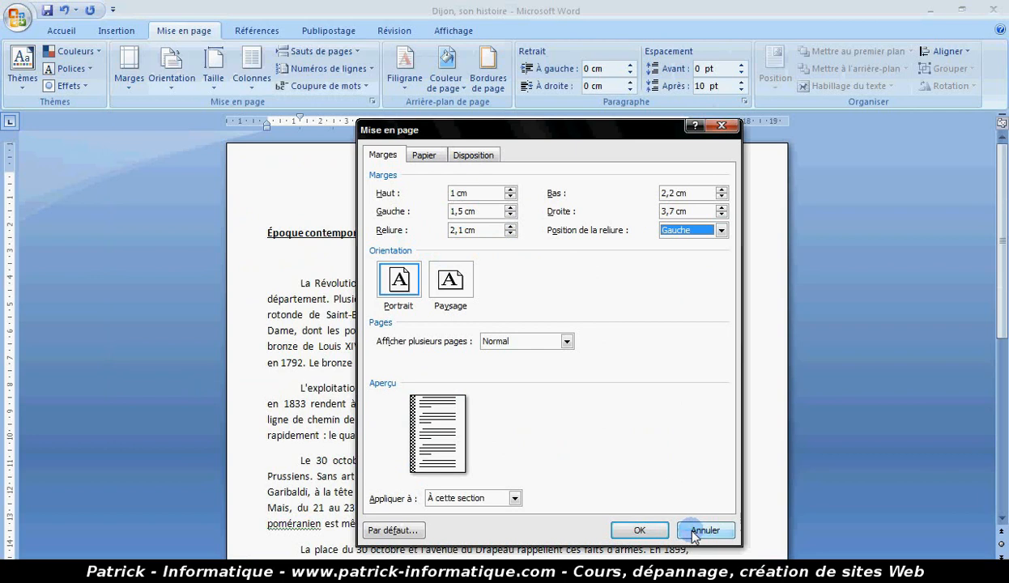
pyautogui.click(660, 530)
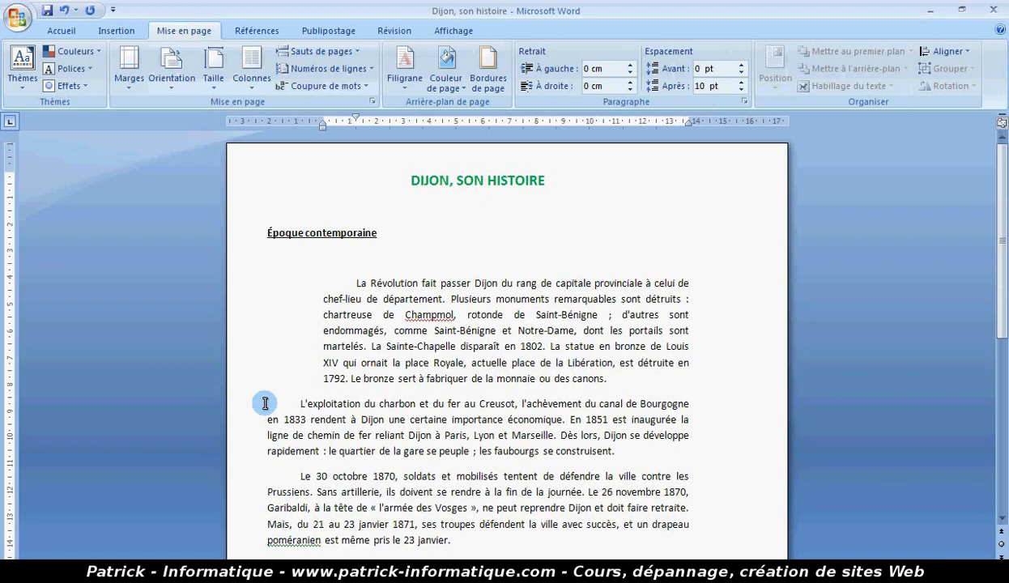
pyautogui.scroll(-5, 404, 380)
pyautogui.scroll(5, 404, 380)
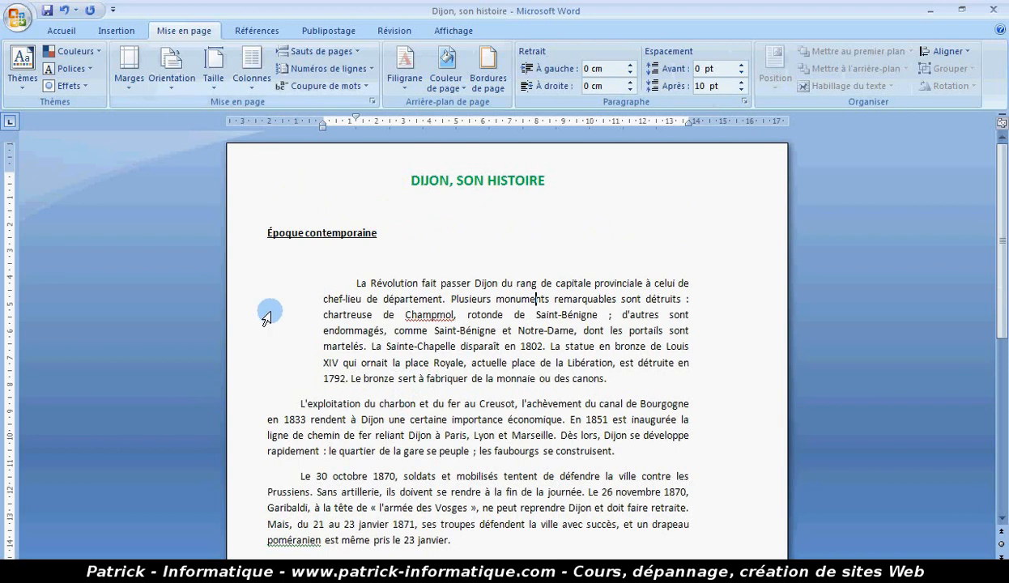
# Set the top and left margins to 2,5 cm in the custom page setup.
pyautogui.click(130, 73)
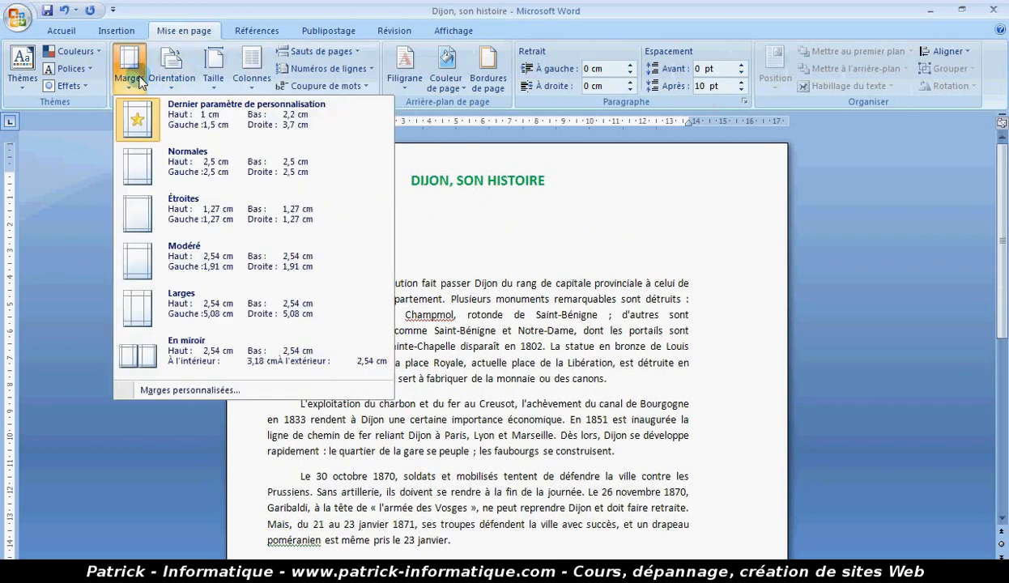
pyautogui.click(215, 393)
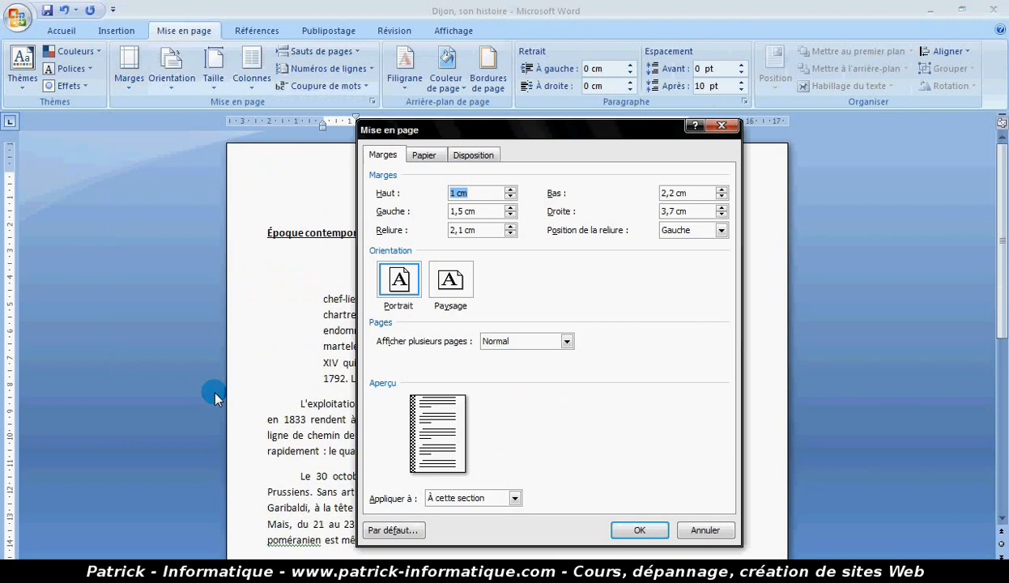
pyautogui.click(510, 190)
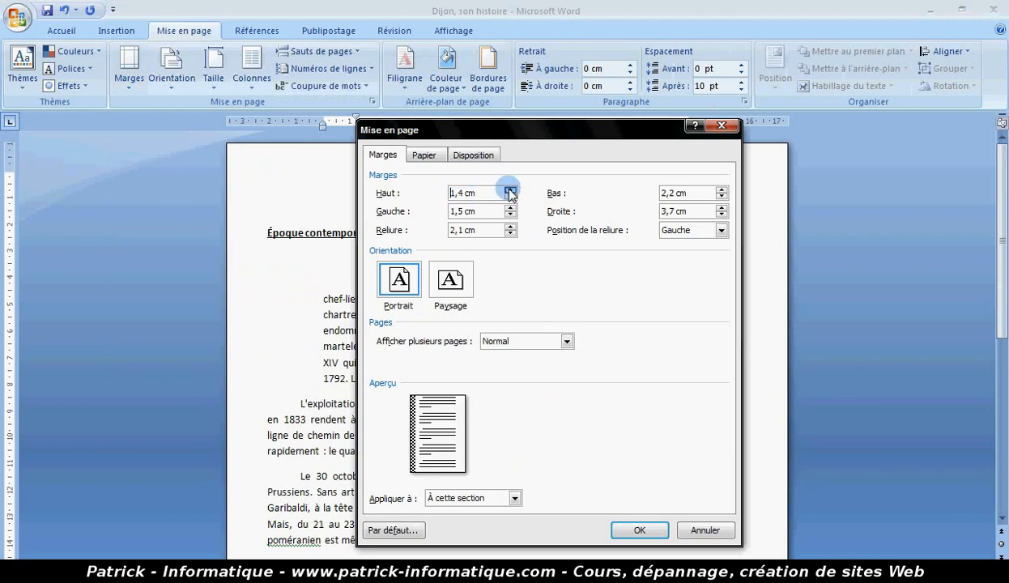
pyautogui.moveTo(510, 189); pyautogui.dragTo(514, 209)
pyautogui.click(509, 196)
pyautogui.click(509, 215)
# Set the bottom and right margins to 2,5 cm.
pyautogui.click(721, 189)
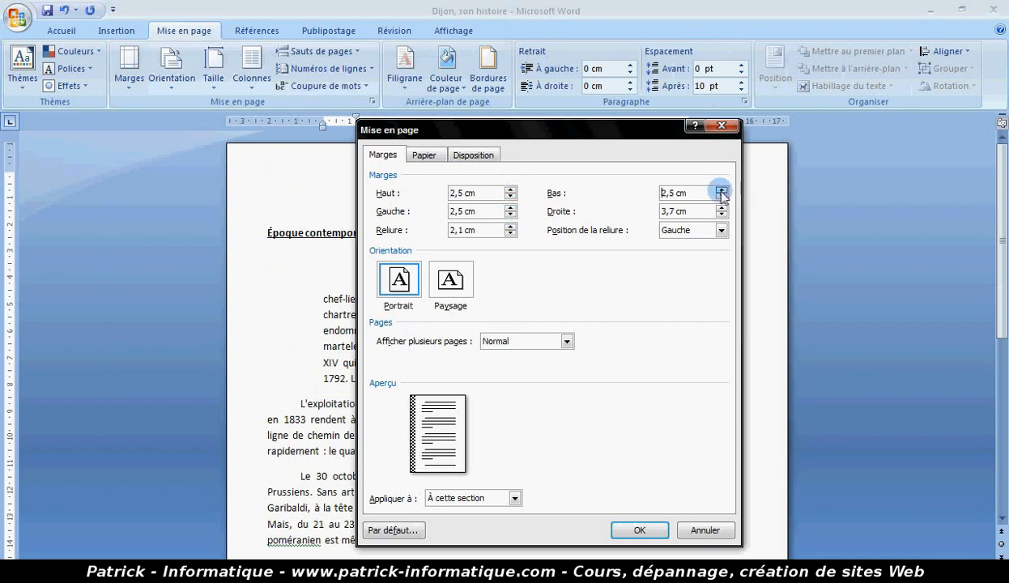
pyautogui.click(721, 189)
pyautogui.click(721, 215)
pyautogui.click(721, 215)
pyautogui.click(721, 215)
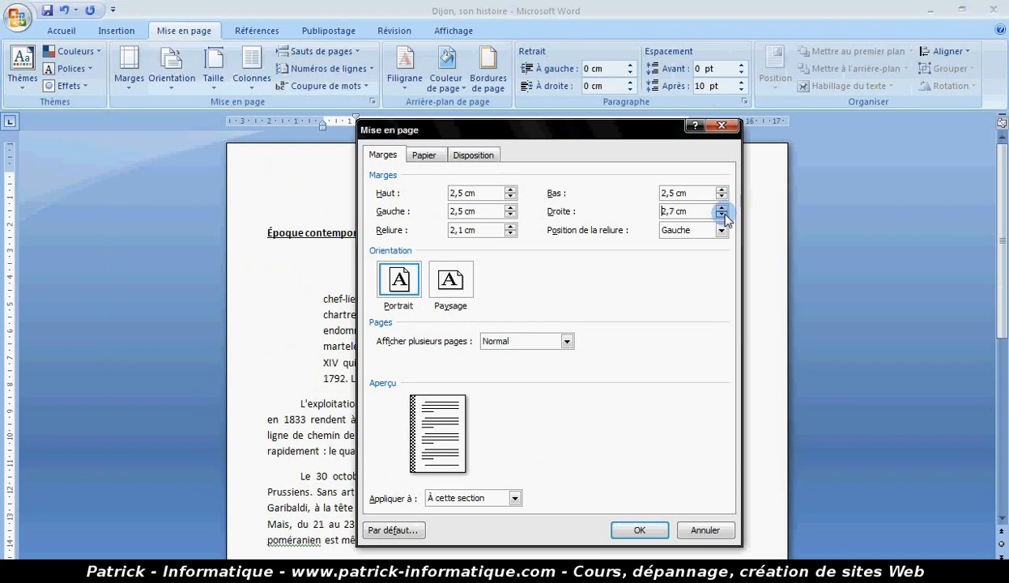
pyautogui.click(721, 215)
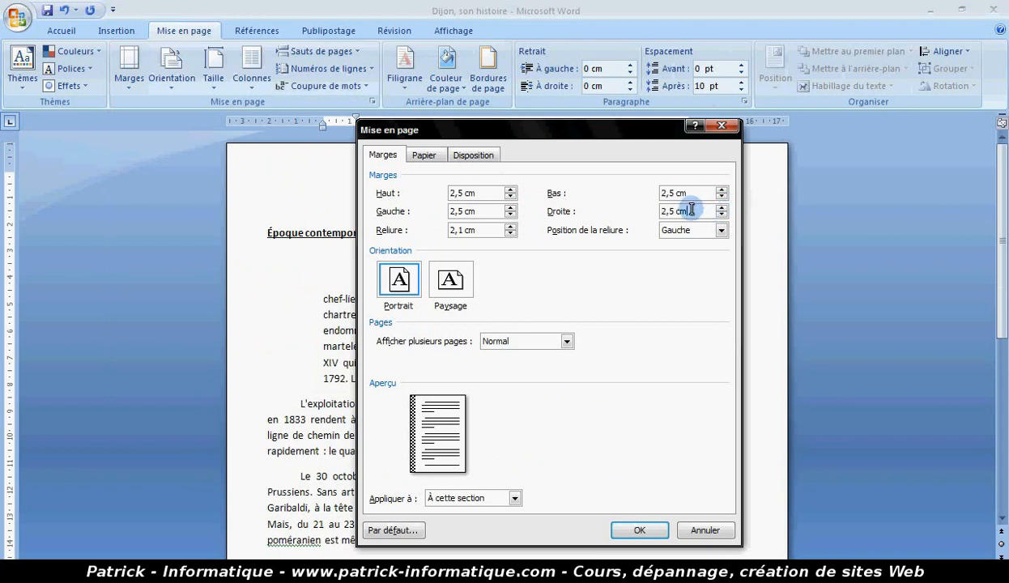
pyautogui.click(702, 212)
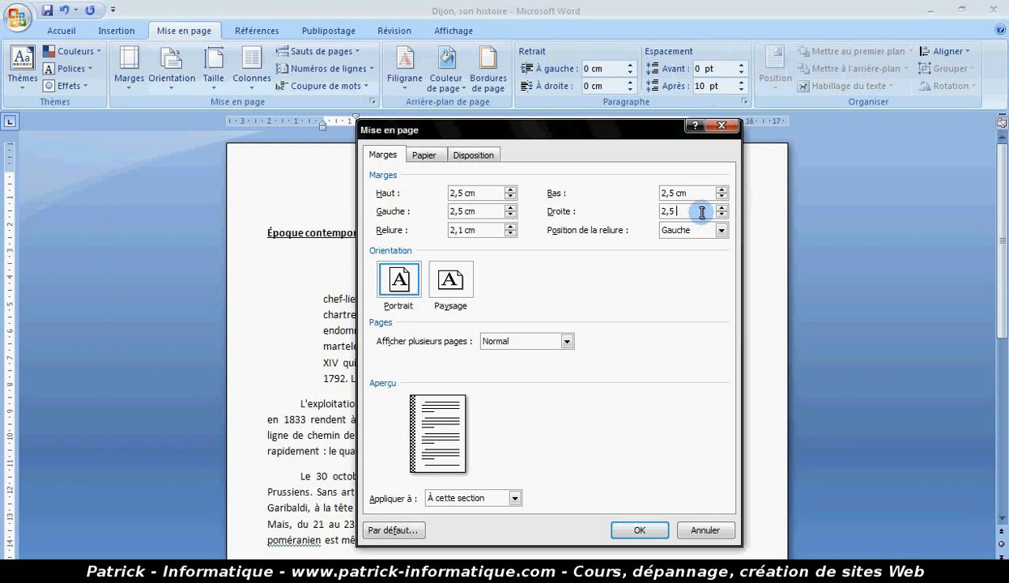
pyautogui.press('BackSpace')
pyautogui.press('BackSpace')
pyautogui.write('2,')
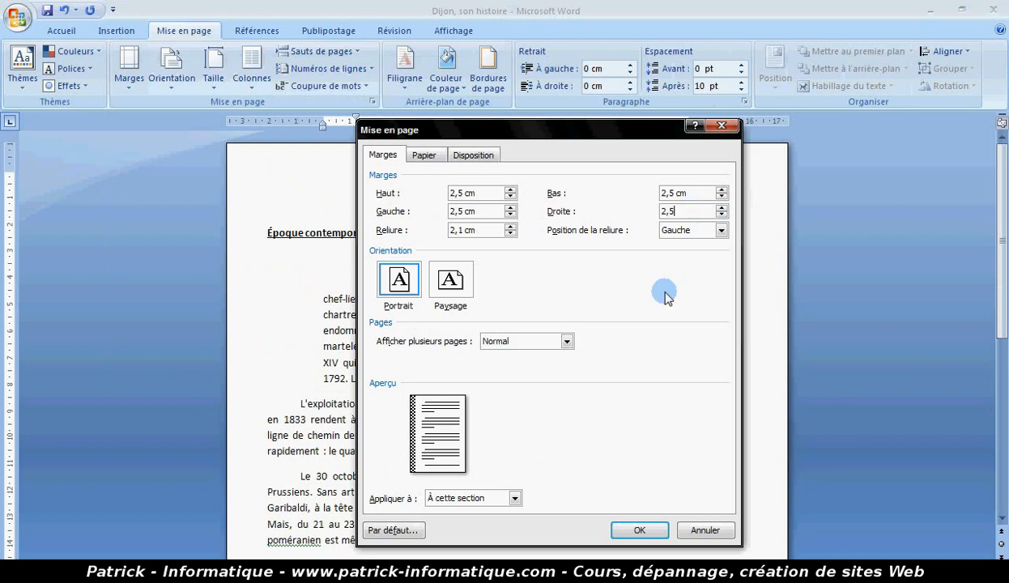
# Set the gutter to 0 cm and apply the page setup to the whole document (À tout le document).
pyautogui.click(471, 230)
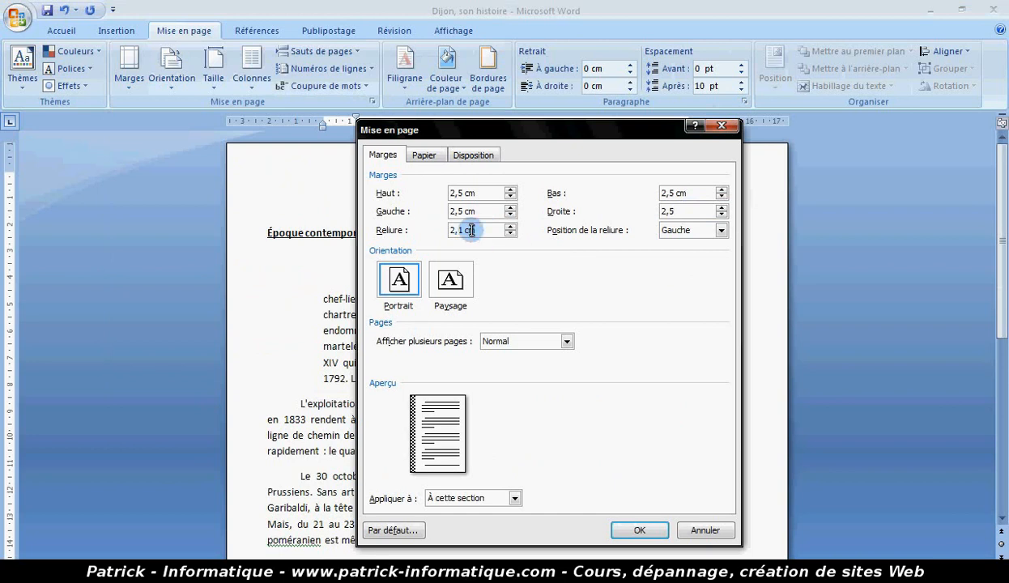
pyautogui.moveTo(471, 230); pyautogui.dragTo(422, 229)
pyautogui.write('0')
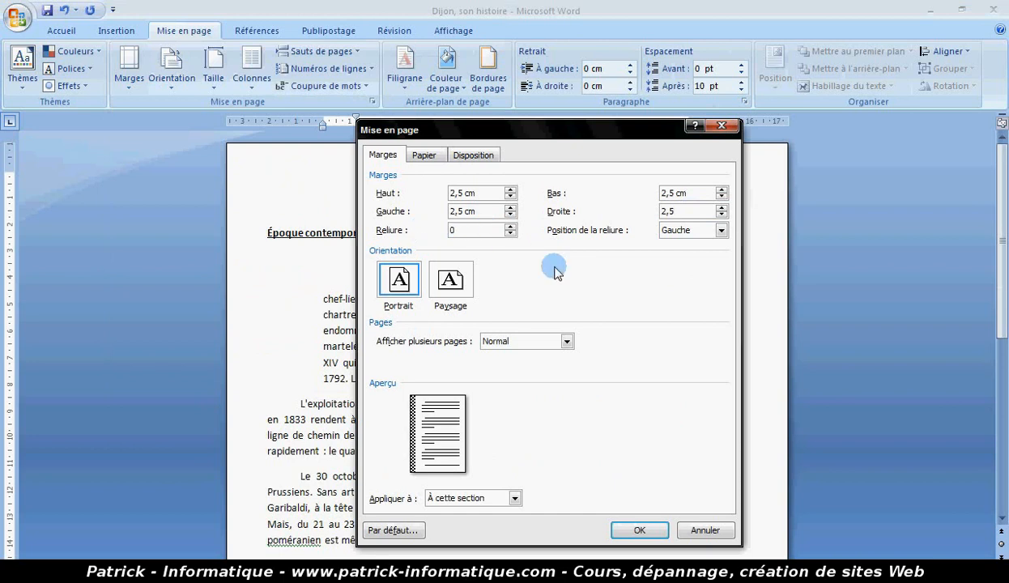
pyautogui.click(513, 498)
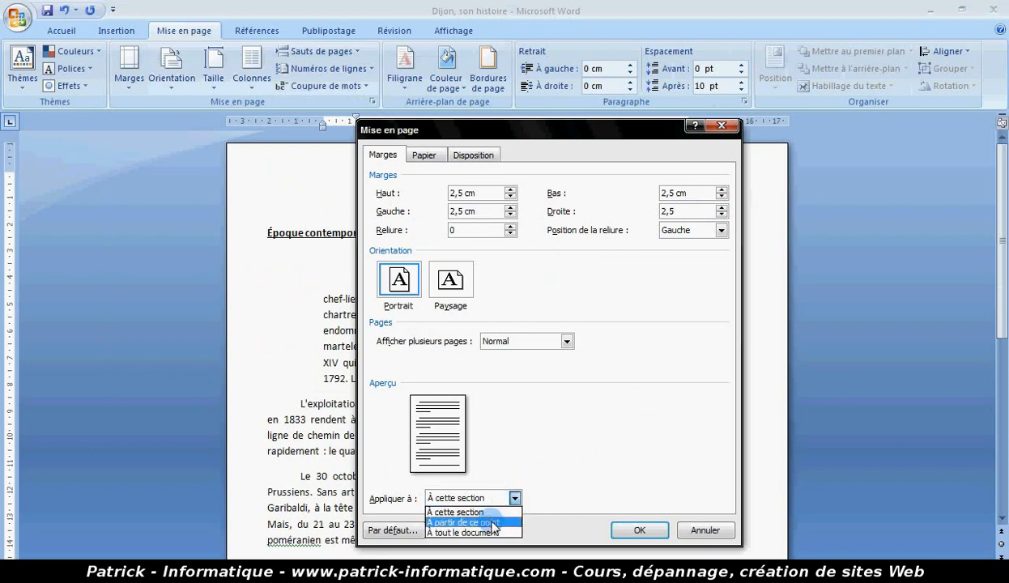
pyautogui.click(473, 535)
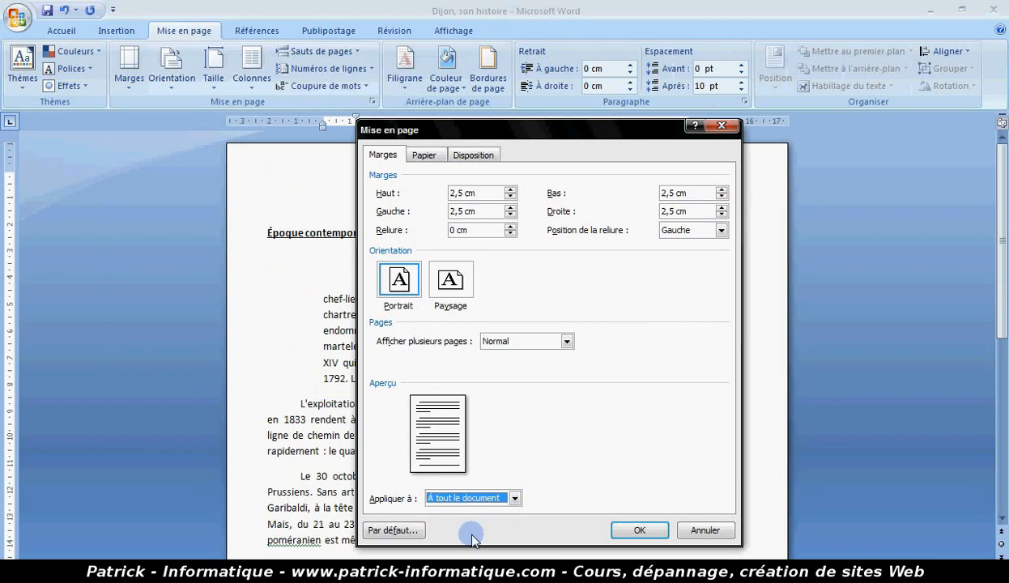
pyautogui.click(639, 530)
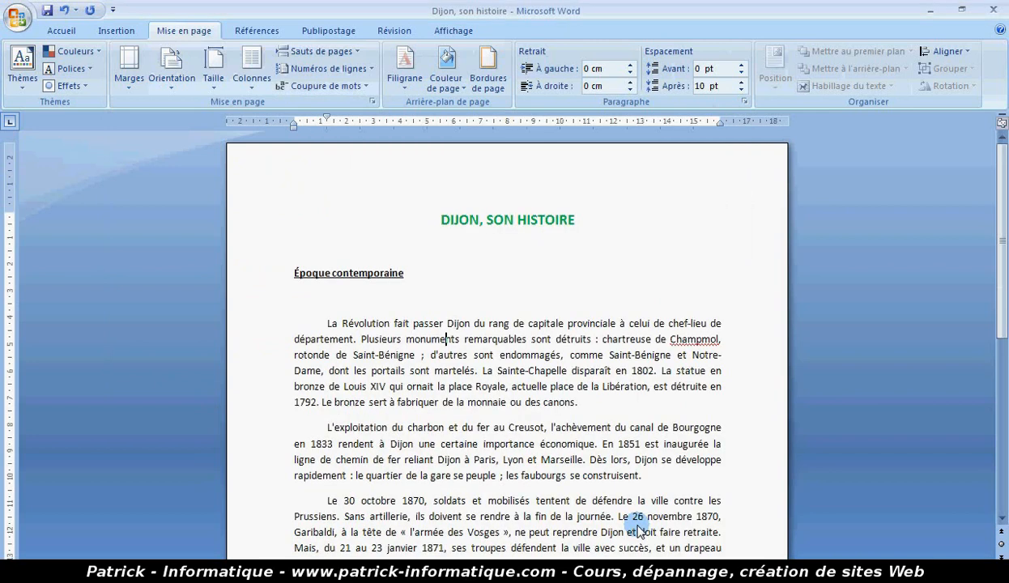
pyautogui.click(546, 402)
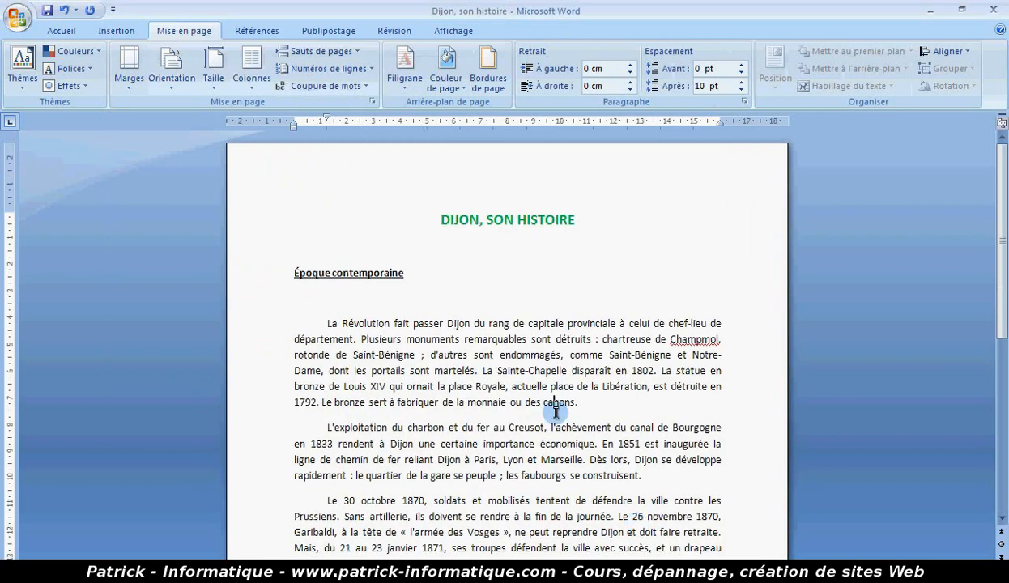
pyautogui.click(131, 87)
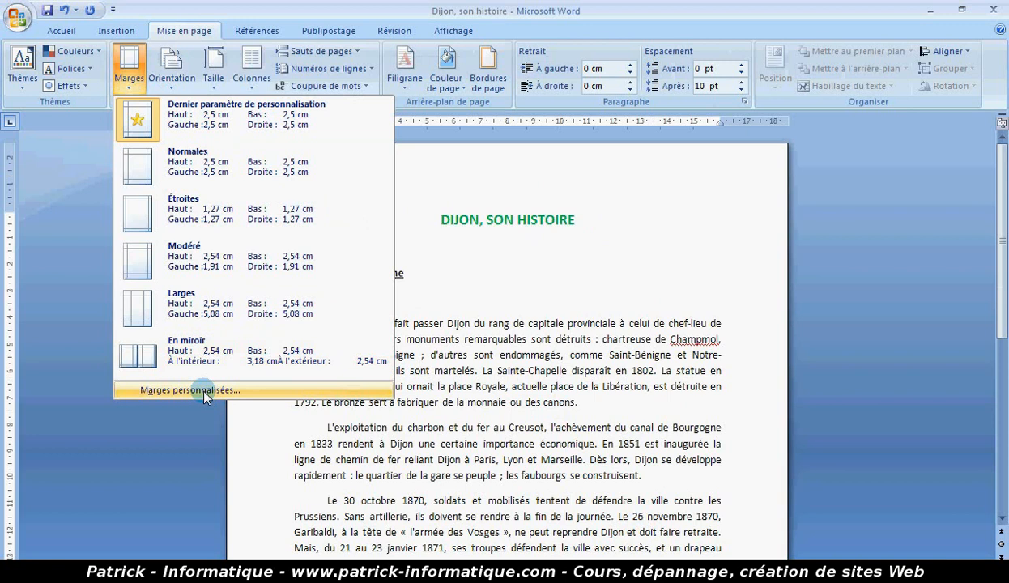
pyautogui.click(398, 395)
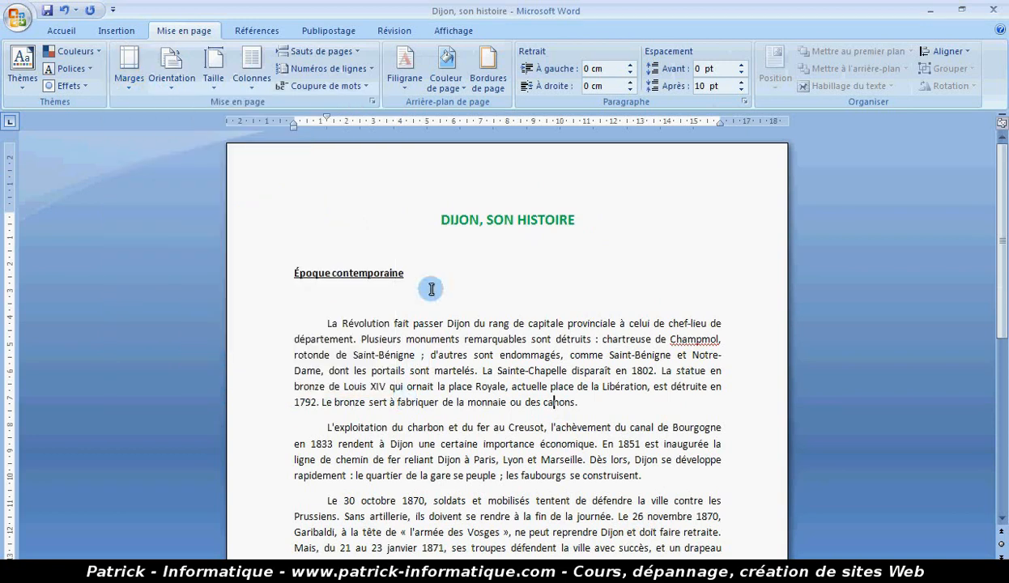
pyautogui.moveTo(425, 216); pyautogui.dragTo(687, 555)
pyautogui.scroll(3, 567, 324)
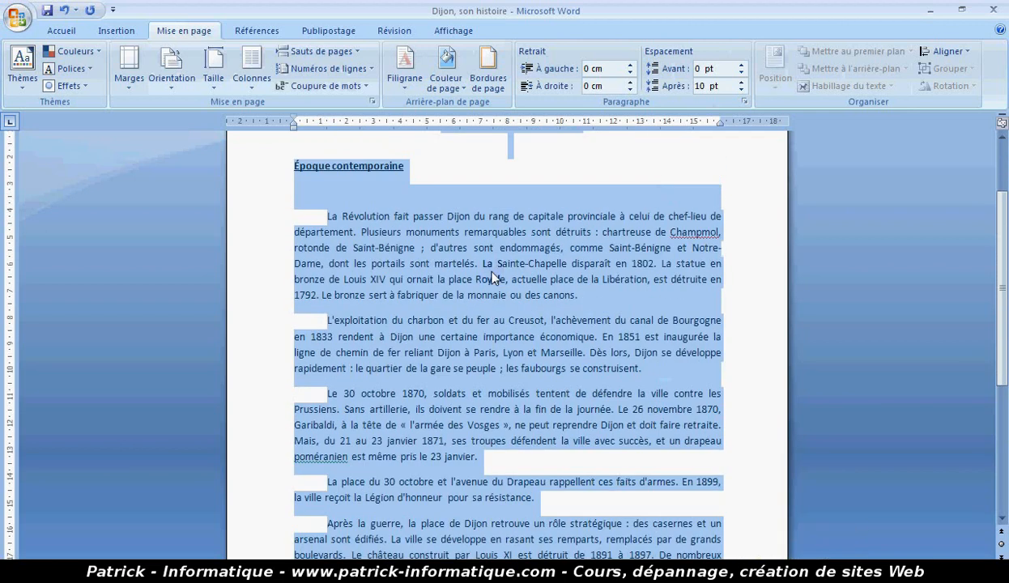
pyautogui.click(129, 69)
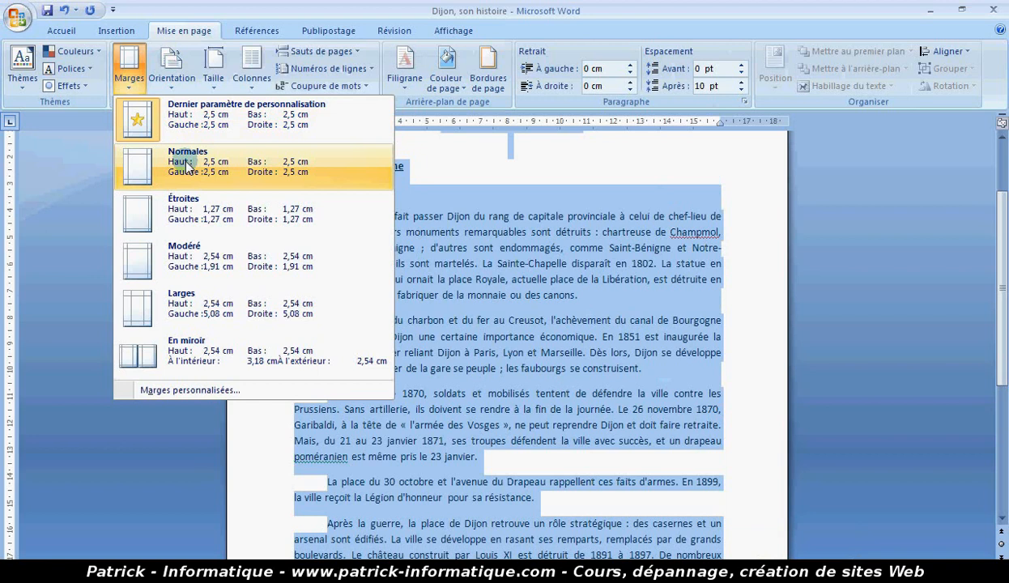
pyautogui.click(577, 233)
pyautogui.click(559, 263)
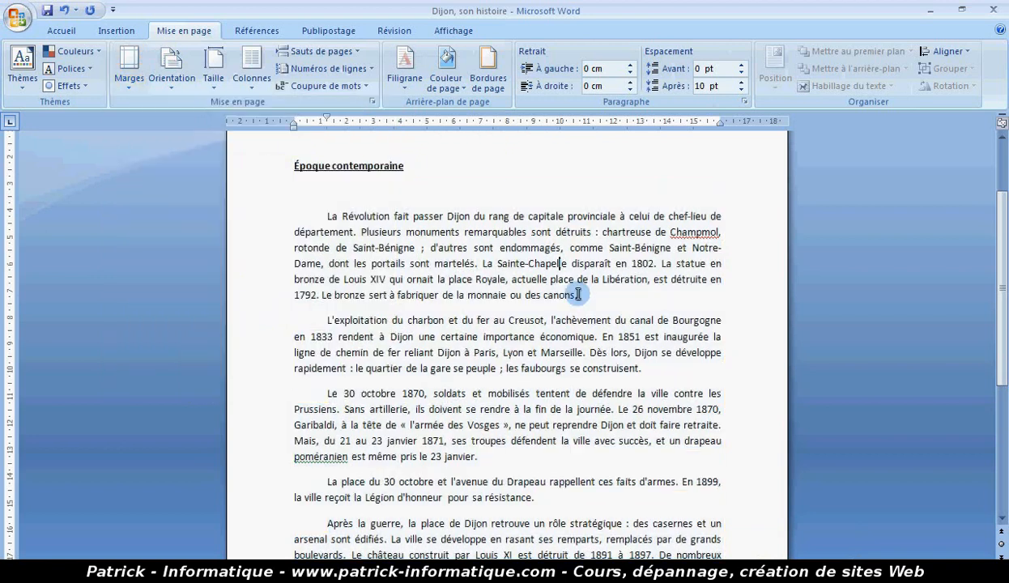
pyautogui.scroll(3, 549, 287)
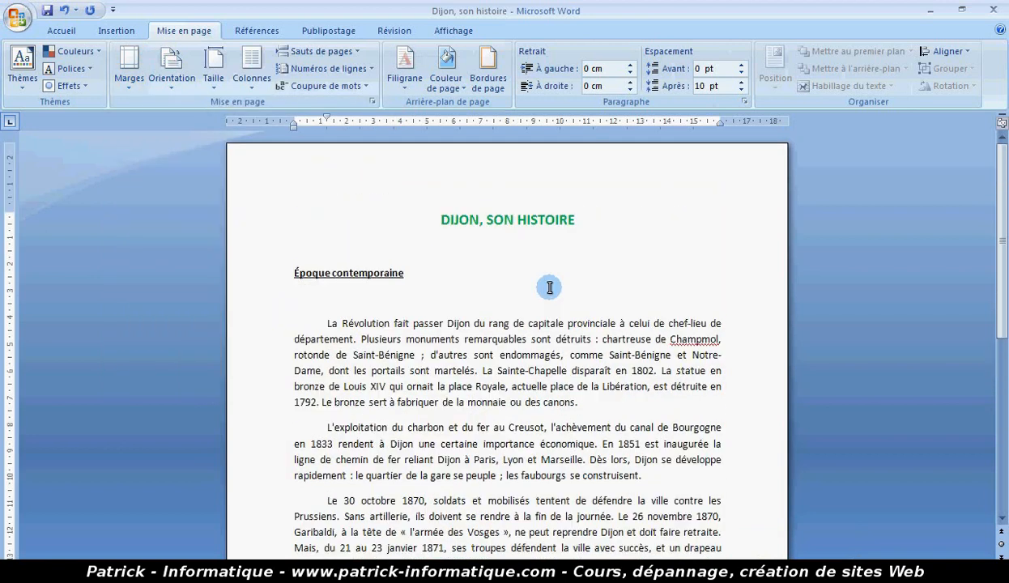